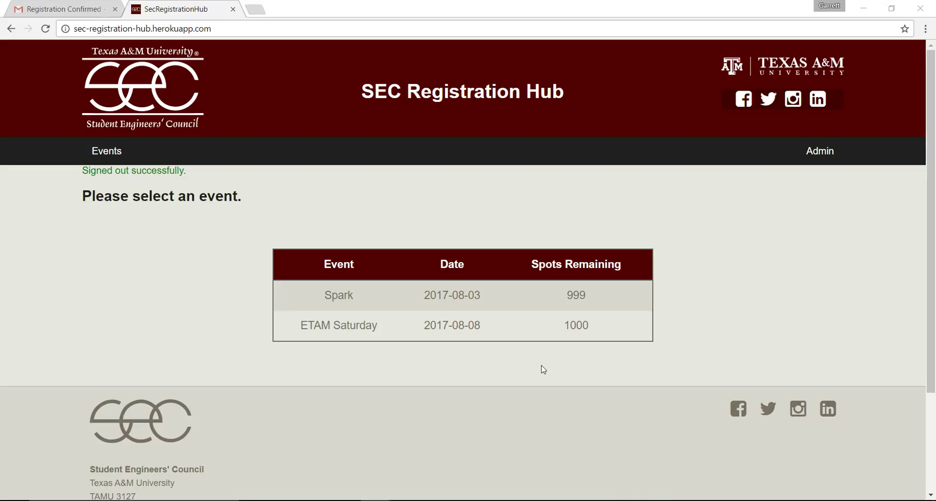
Sign in as administrator with the saved admin email and the account password
{"action": "left_click", "coordinate": [814, 160]}
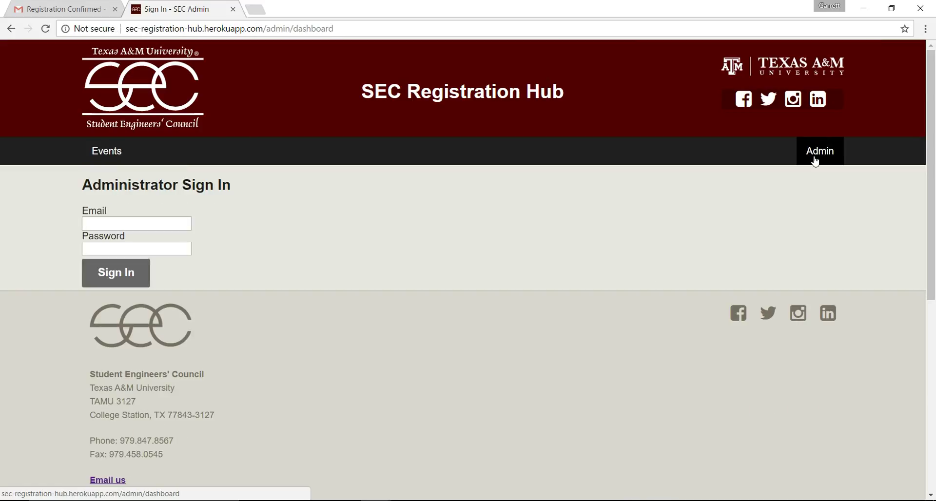
{"action": "type", "text": "admi"}
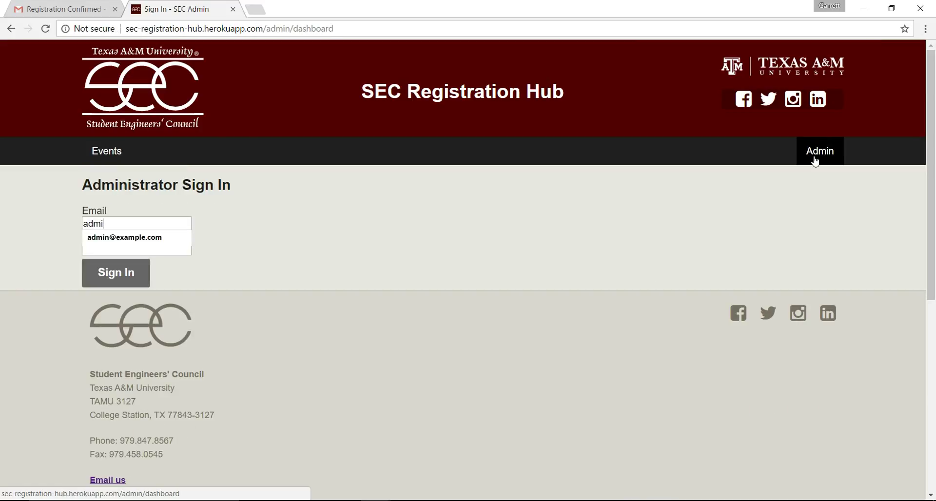
{"action": "key", "text": "Down"}
{"action": "key", "text": "Tab"}
{"action": "type", "text": "••••••••"}
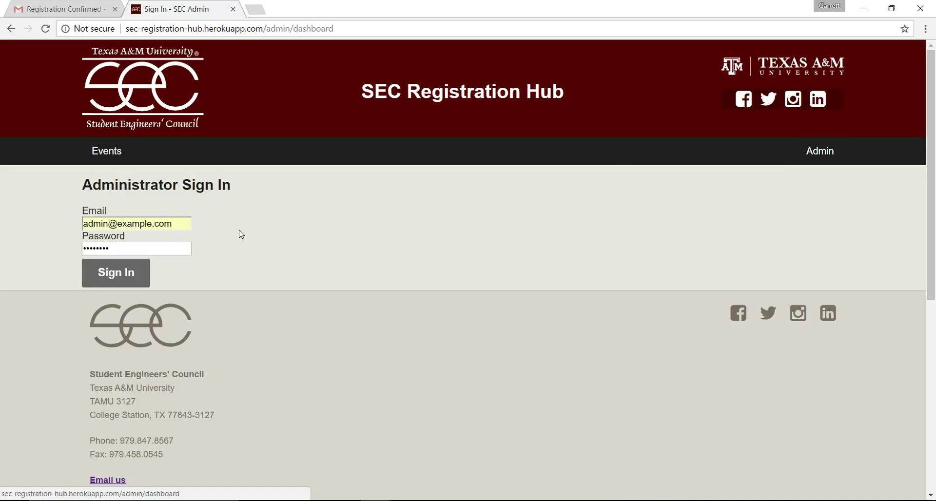
{"action": "left_click", "coordinate": [137, 272]}
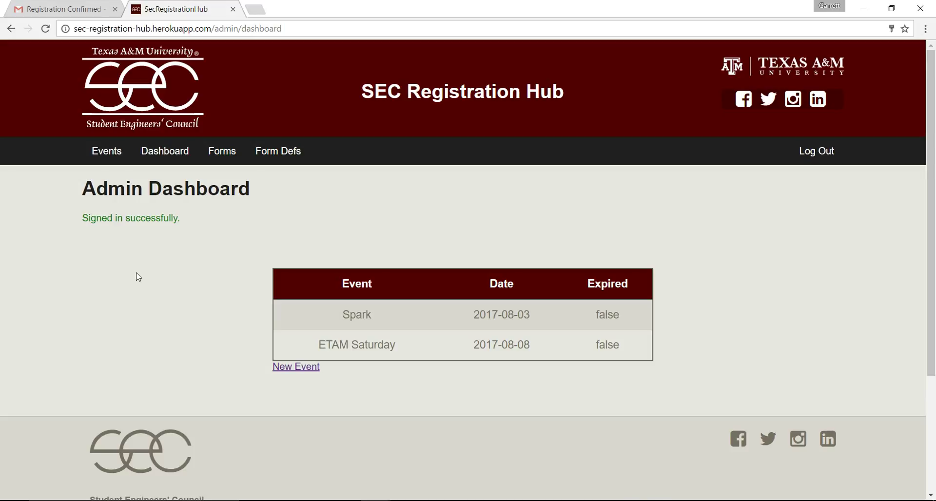
Start a new event named Career Fair dated 7 August 2017
{"action": "left_click", "coordinate": [280, 365]}
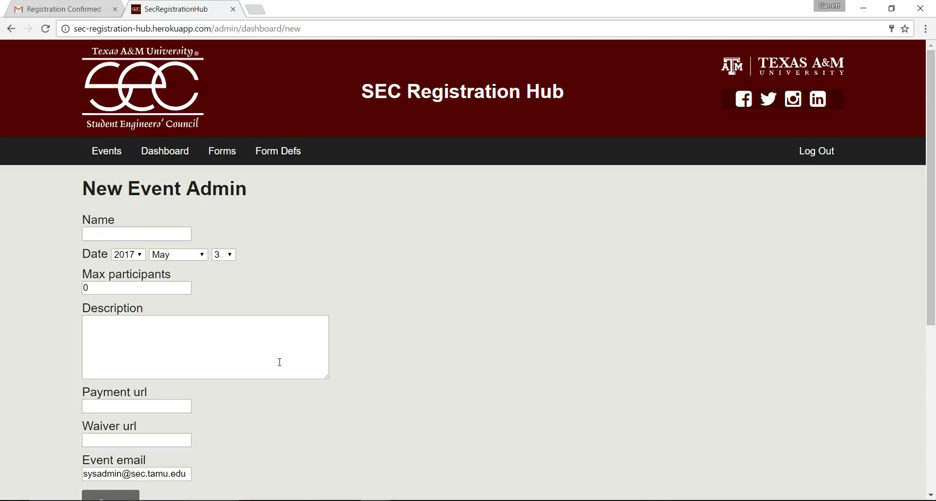
{"action": "left_click", "coordinate": [171, 237]}
{"action": "type", "text": "Car"}
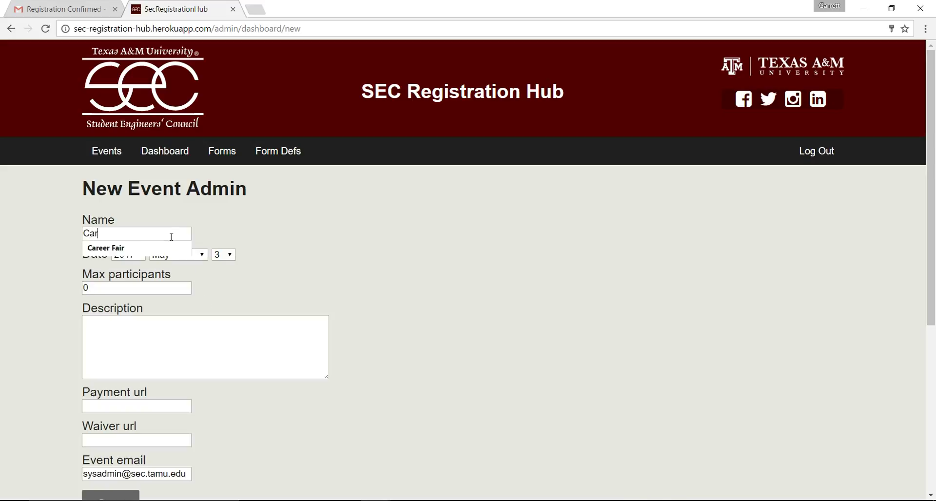
{"action": "key", "text": "Down"}
{"action": "key", "text": "Tab"}
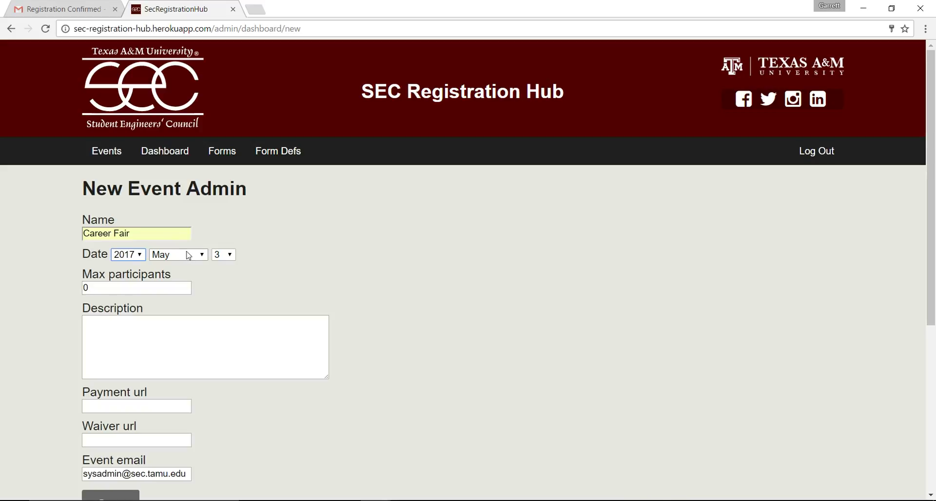
{"action": "left_click", "coordinate": [190, 254]}
{"action": "left_click", "coordinate": [180, 347]}
{"action": "left_click", "coordinate": [222, 254]}
{"action": "left_click", "coordinate": [218, 337]}
Set max participants to 1000 and description 'Career fair is an event hosted by SEC.'
{"action": "left_click", "coordinate": [161, 290]}
{"action": "key", "text": "BackSpace"}
{"action": "type", "text": "1"}
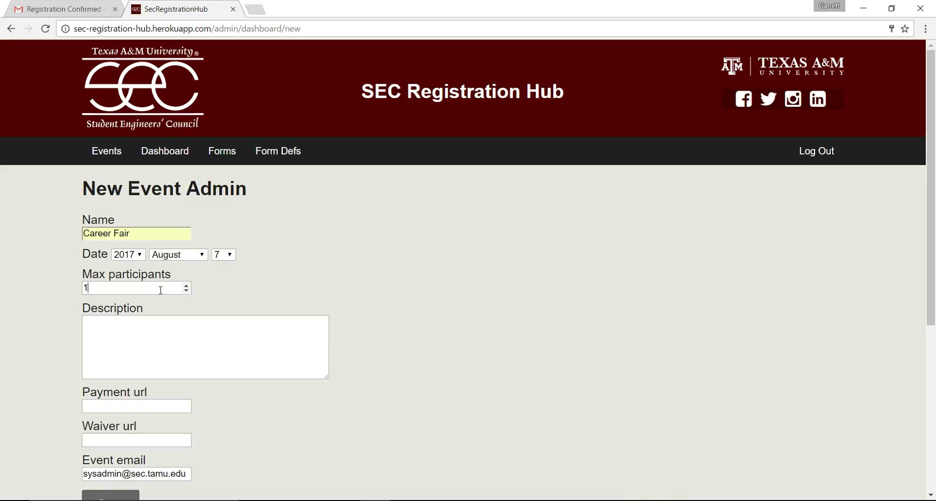
{"action": "type", "text": "000"}
{"action": "left_click", "coordinate": [165, 338]}
{"action": "type", "text": "Career fair is a"}
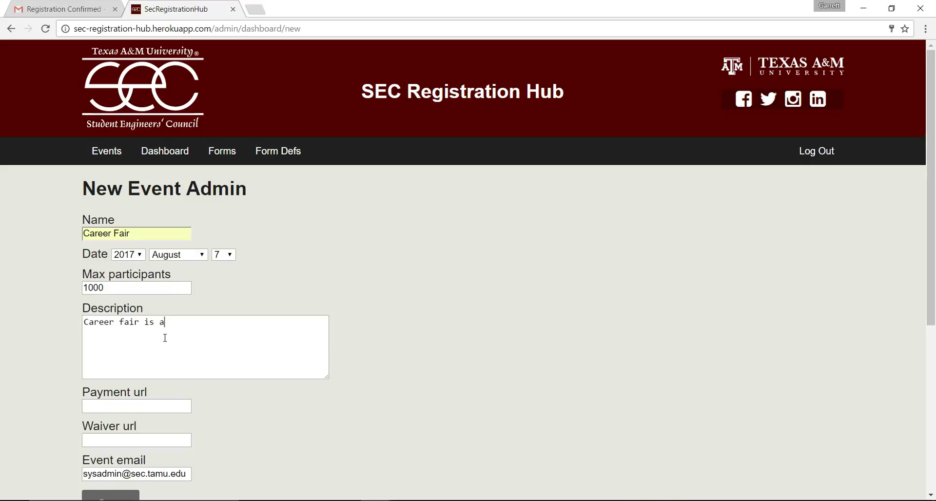
{"action": "type", "text": "n event hosted by SEC."}
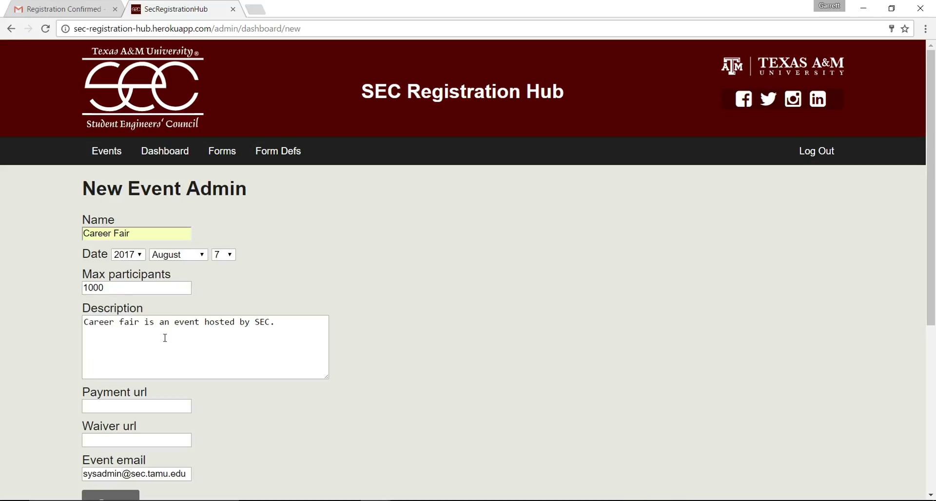
Fill in the payment URL 'paymenturl' and the waiver URL 'waiverurl'
{"action": "left_click", "coordinate": [151, 406]}
{"action": "type", "text": "paymenturl"}
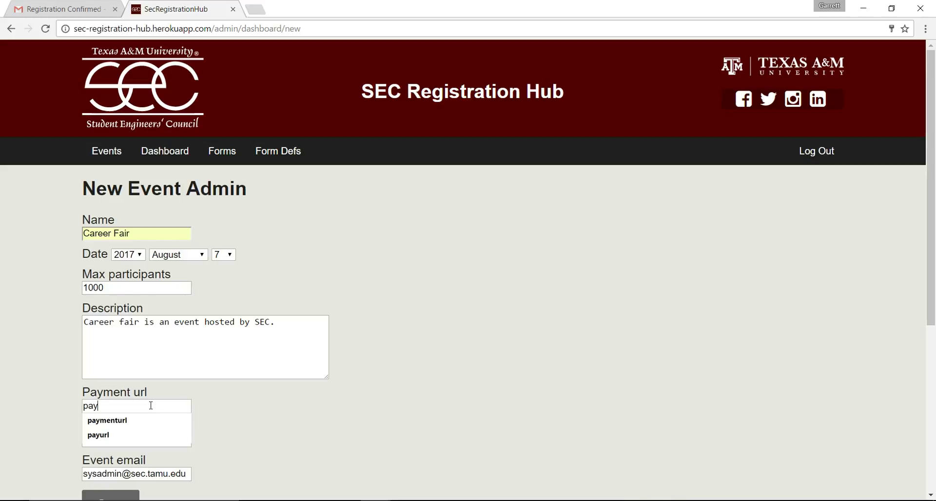
{"action": "key", "text": "Down"}
{"action": "key", "text": "Tab"}
{"action": "type", "text": "wai"}
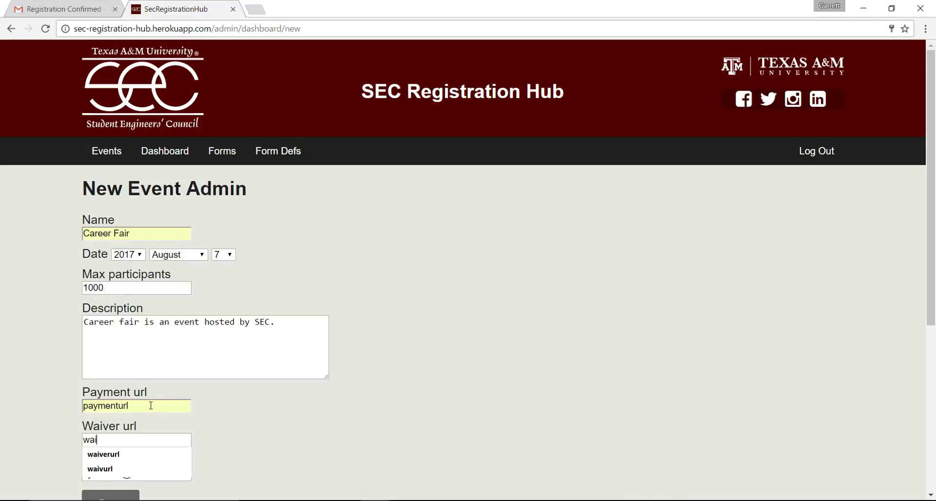
{"action": "key", "text": "Down"}
{"action": "key", "text": "Return"}
{"action": "scroll", "coordinate": [230, 421], "scroll_direction": "down", "scroll_amount": 2}
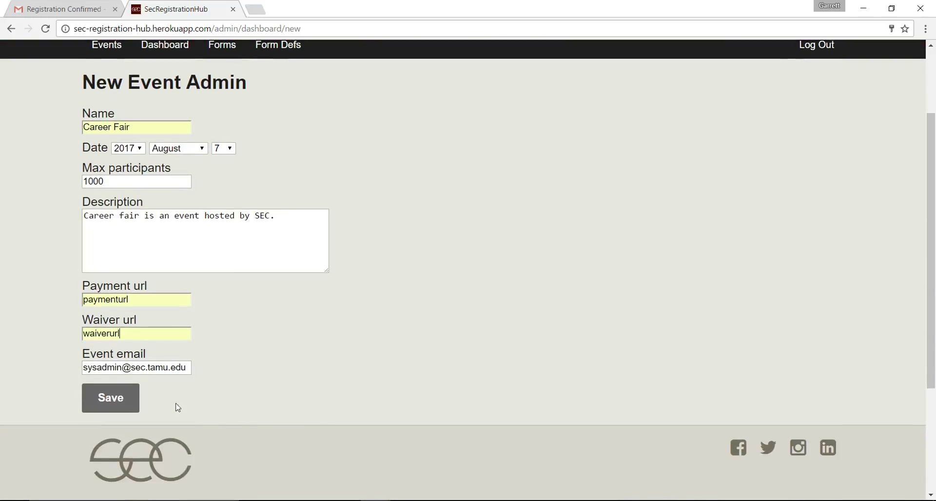
Save the Career Fair event and open its Define Event Questions editor
{"action": "left_click", "coordinate": [126, 399]}
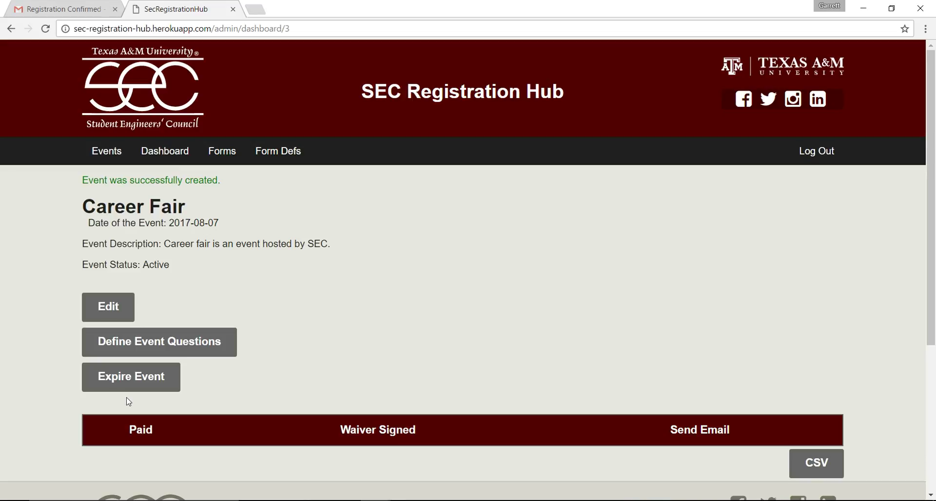
{"action": "left_click", "coordinate": [146, 344]}
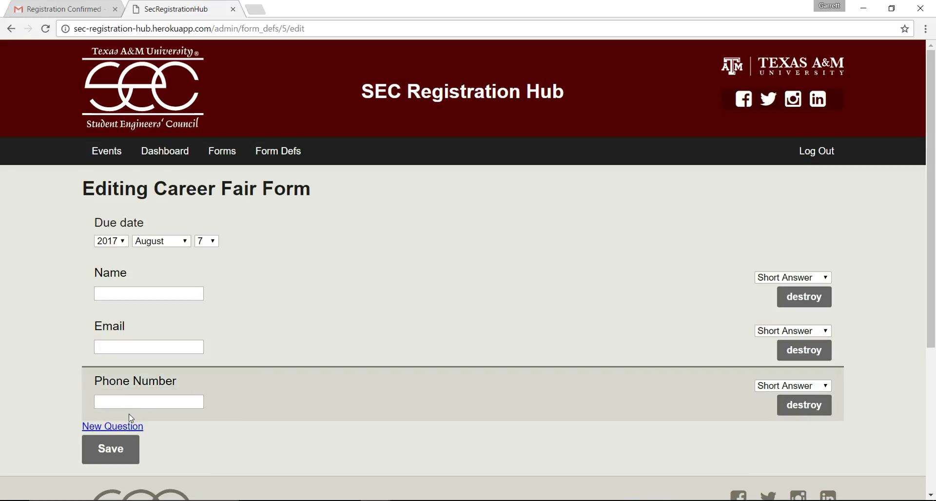
Add a question titled 'Major' and save the form
{"action": "left_click", "coordinate": [131, 428]}
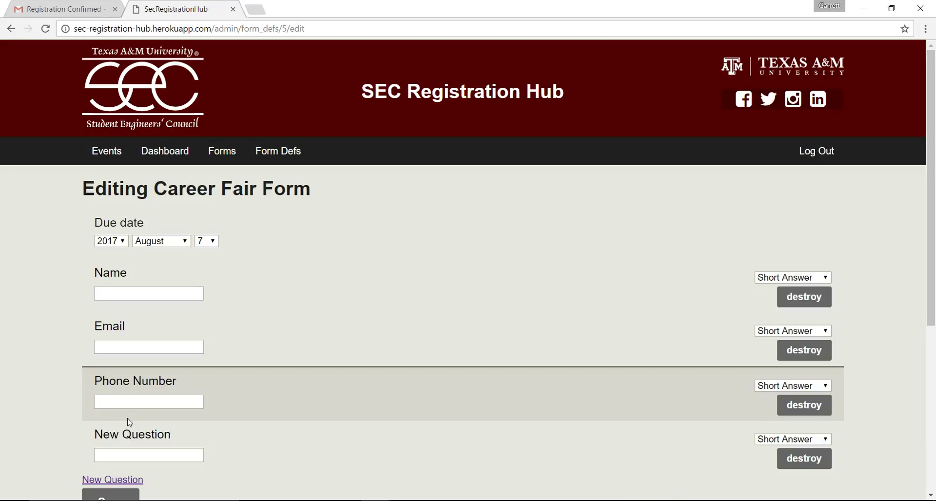
{"action": "left_click", "coordinate": [173, 437]}
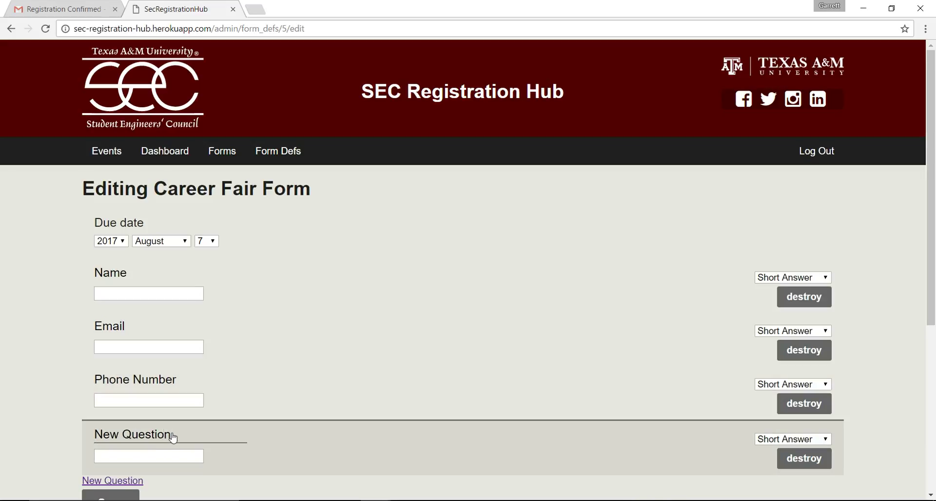
{"action": "key", "text": "ctrl+a"}
{"action": "key", "text": "BackSpace"}
{"action": "type", "text": "Major"}
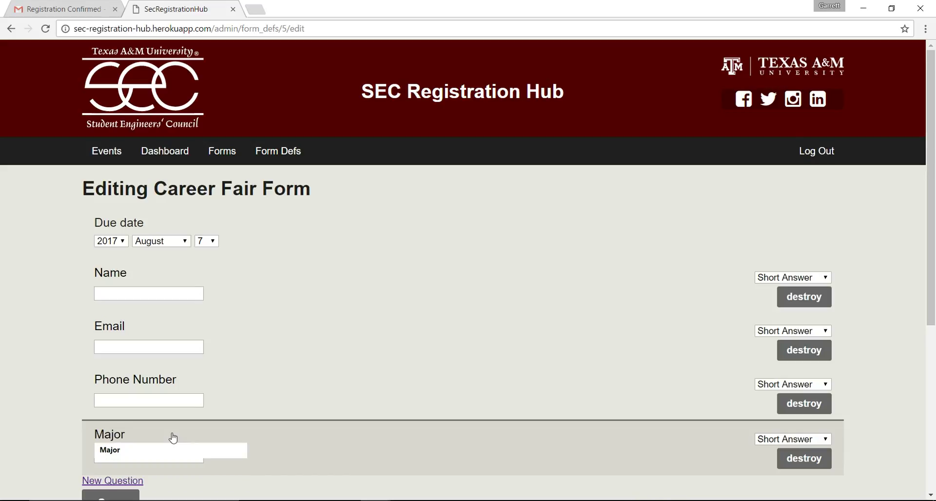
{"action": "scroll", "coordinate": [173, 438], "scroll_direction": "down", "scroll_amount": 3}
{"action": "left_click", "coordinate": [127, 376]}
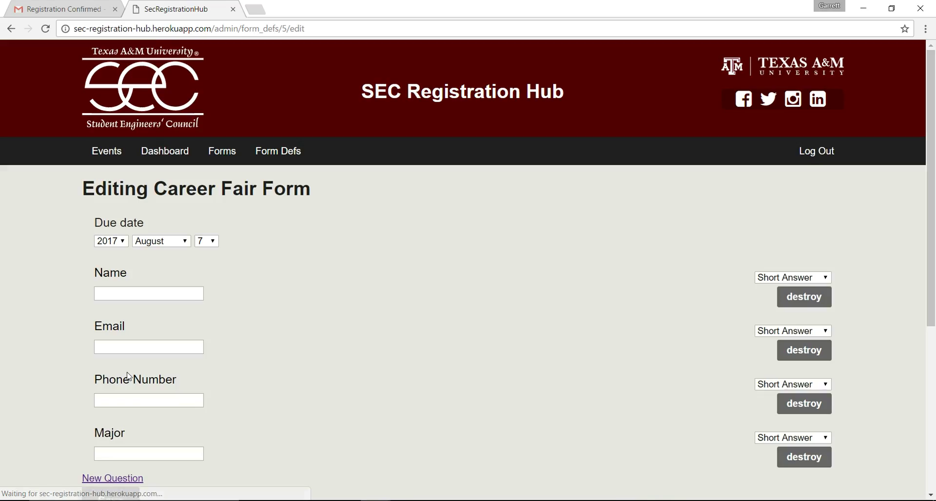
Add three more New Question rows to the form
{"action": "scroll", "coordinate": [127, 376], "scroll_direction": "down", "scroll_amount": 2}
{"action": "left_click", "coordinate": [108, 390]}
{"action": "scroll", "coordinate": [211, 345], "scroll_direction": "down", "scroll_amount": 6}
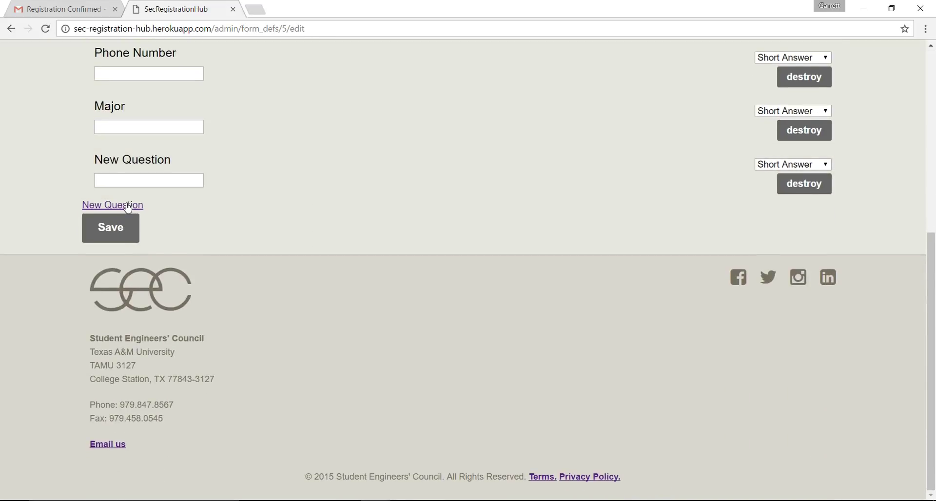
{"action": "left_click", "coordinate": [127, 205]}
{"action": "scroll", "coordinate": [133, 289], "scroll_direction": "down", "scroll_amount": 5}
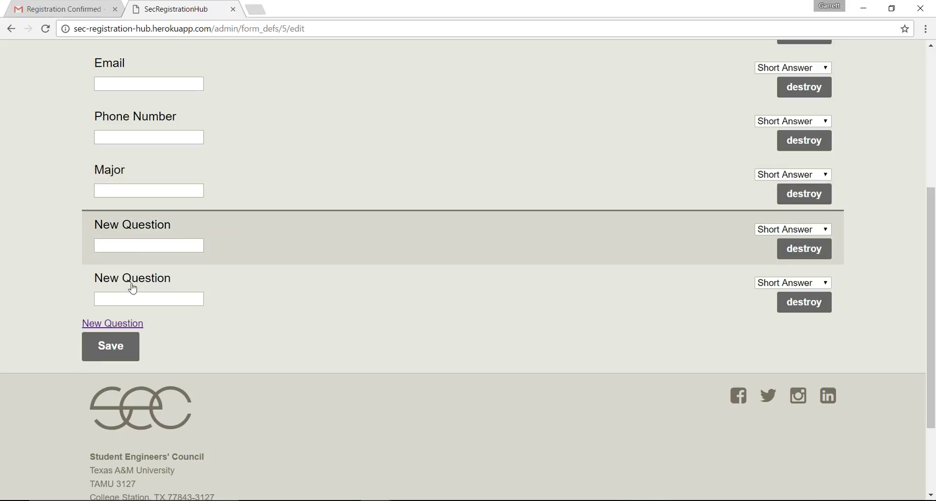
{"action": "left_click", "coordinate": [128, 325]}
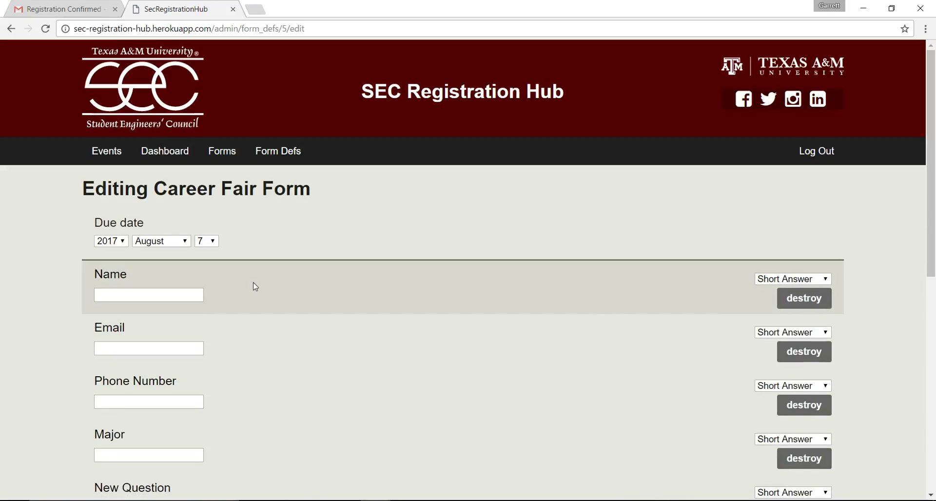
{"action": "scroll", "coordinate": [256, 286], "scroll_direction": "down", "scroll_amount": 4}
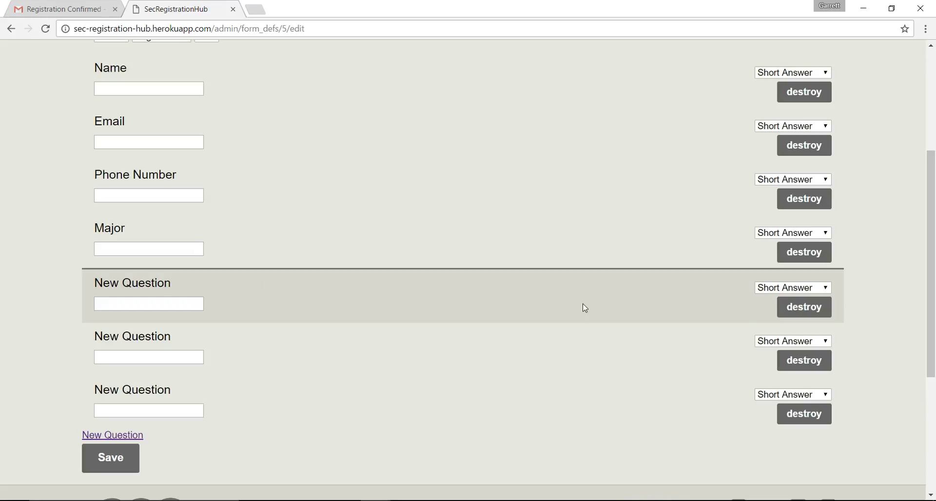
Make the three new questions Multiple Choice, Checkbox and Paragraph, then save
{"action": "left_click", "coordinate": [801, 291]}
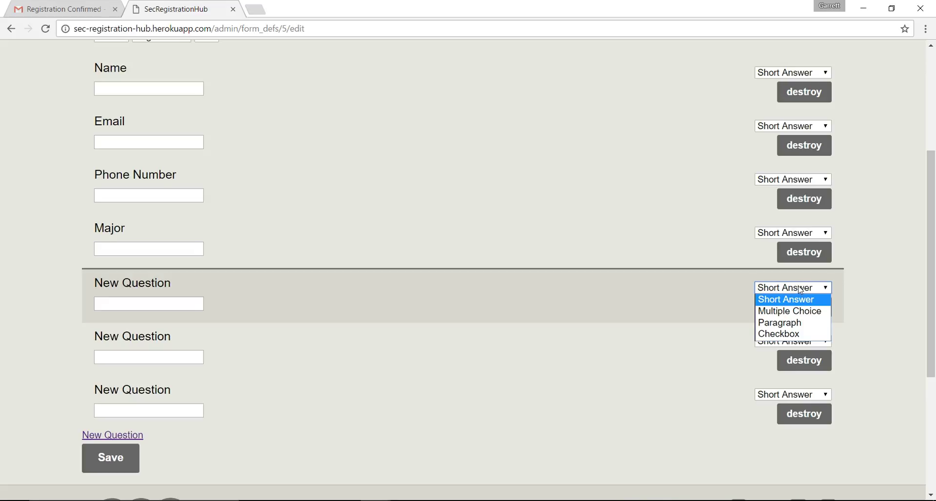
{"action": "left_click", "coordinate": [806, 311]}
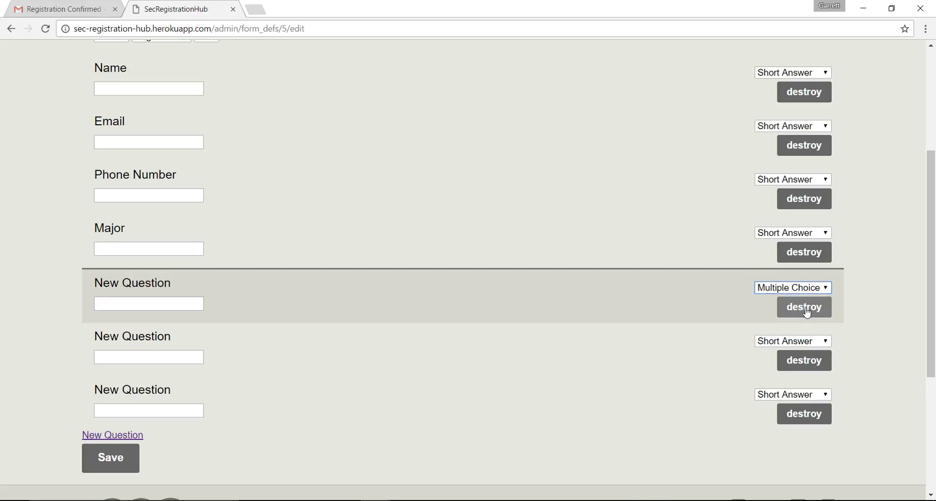
{"action": "left_click", "coordinate": [816, 342]}
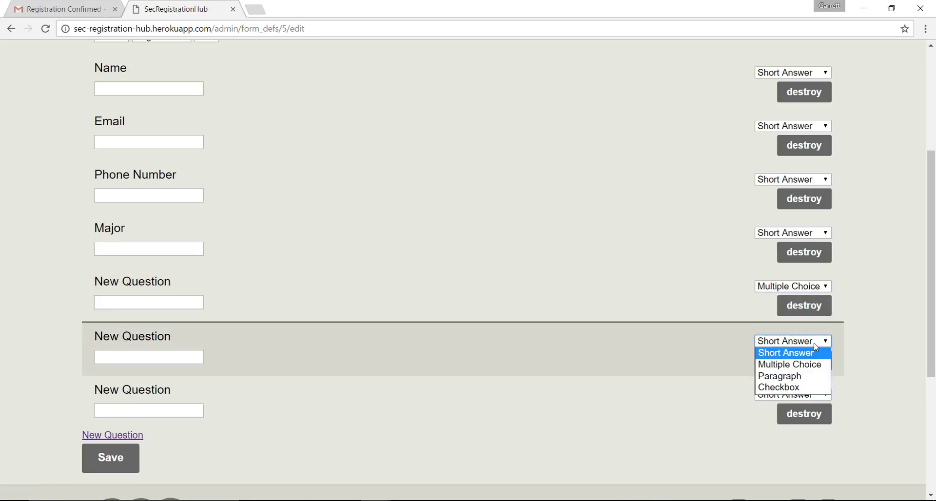
{"action": "left_click", "coordinate": [798, 387]}
{"action": "left_click", "coordinate": [806, 396]}
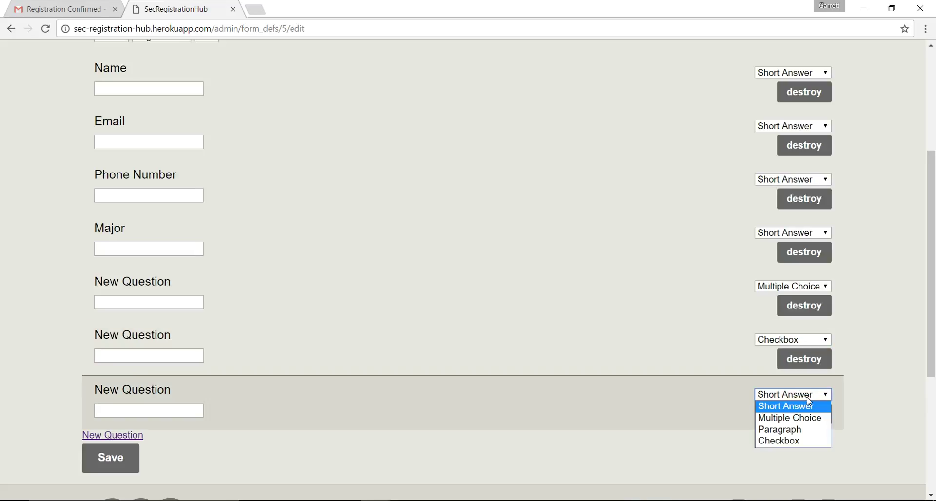
{"action": "left_click", "coordinate": [790, 432]}
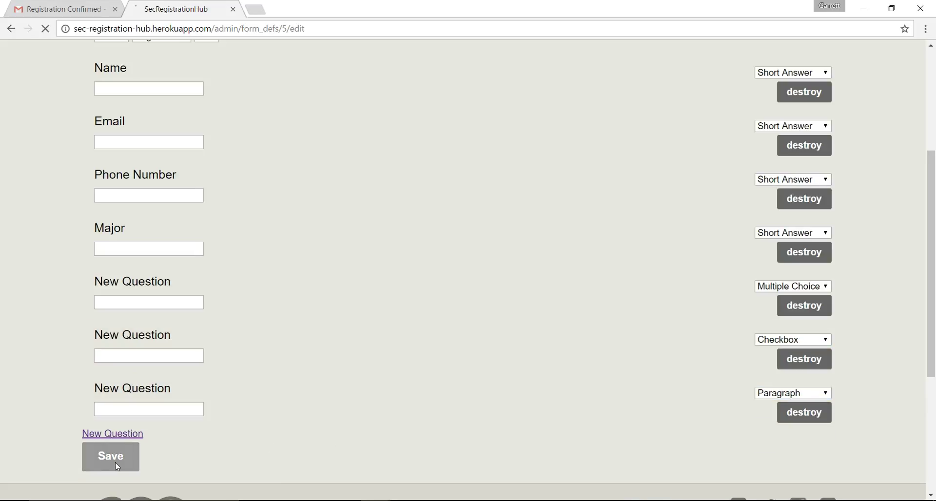
{"action": "left_click", "coordinate": [116, 463]}
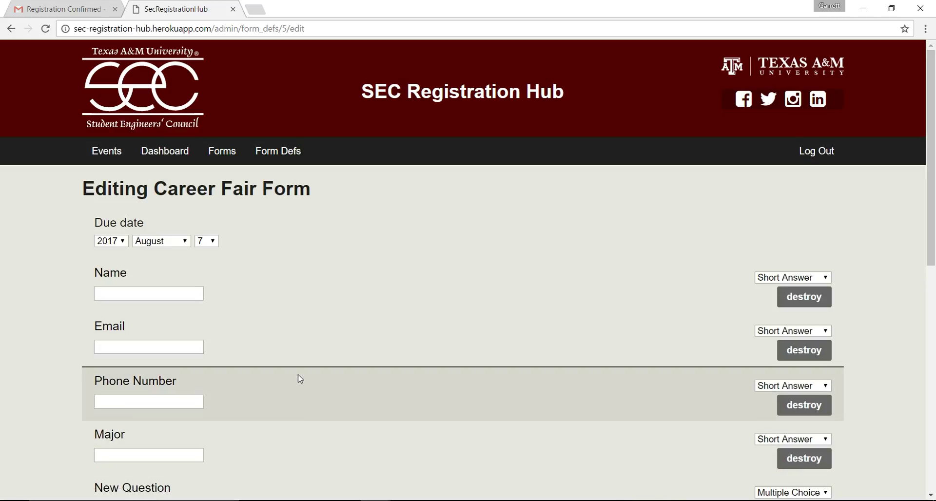
Retitle the Multiple Choice question 'Classifaction'
{"action": "scroll", "coordinate": [300, 379], "scroll_direction": "down", "scroll_amount": 5}
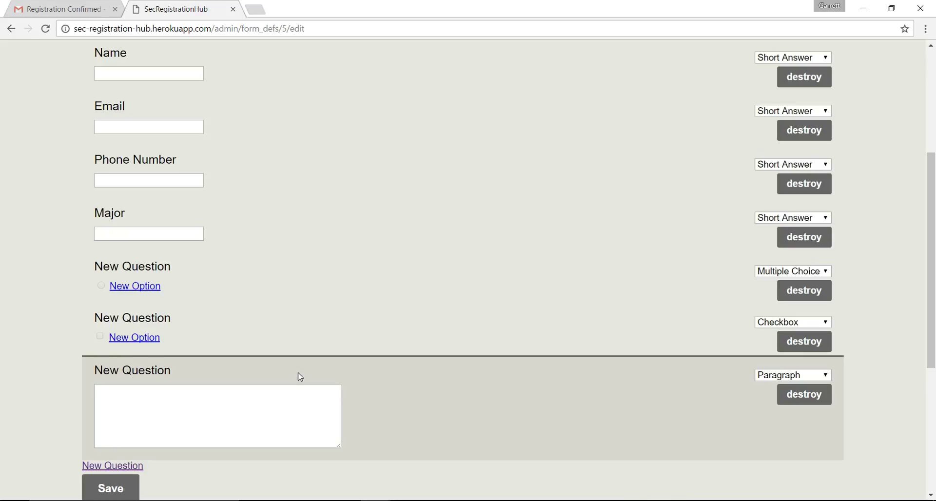
{"action": "left_click", "coordinate": [171, 273]}
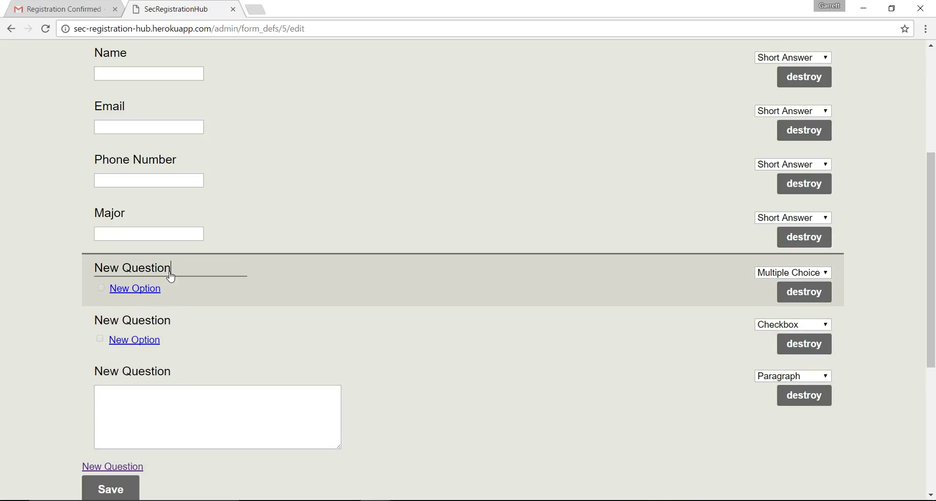
{"action": "key", "text": "BackSpace"}
{"action": "key", "text": "BackSpace"}
{"action": "key", "text": "BackSpace"}
{"action": "key", "text": "BackSpace"}
{"action": "key", "text": "BackSpace"}
{"action": "key", "text": "BackSpace"}
{"action": "key", "text": "BackSpace"}
{"action": "key", "text": "BackSpace"}
{"action": "key", "text": "BackSpace"}
{"action": "key", "text": "BackSpace"}
{"action": "key", "text": "BackSpace"}
{"action": "key", "text": "BackSpace"}
{"action": "type", "text": "Cla"}
{"action": "left_click", "coordinate": [170, 278]}
Retitle the Checkbox question 'Days Attending'
{"action": "left_click", "coordinate": [173, 320]}
{"action": "key", "text": "BackSpace"}
{"action": "key", "text": "BackSpace"}
{"action": "key", "text": "BackSpace"}
{"action": "key", "text": "BackSpace"}
{"action": "key", "text": "BackSpace"}
{"action": "key", "text": "BackSpace"}
{"action": "key", "text": "BackSpace"}
{"action": "key", "text": "BackSpace"}
{"action": "key", "text": "BackSpace"}
{"action": "key", "text": "BackSpace"}
{"action": "key", "text": "BackSpace"}
{"action": "key", "text": "BackSpace"}
{"action": "type", "text": "Days"}
{"action": "key", "text": "Down"}
{"action": "key", "text": "Return"}
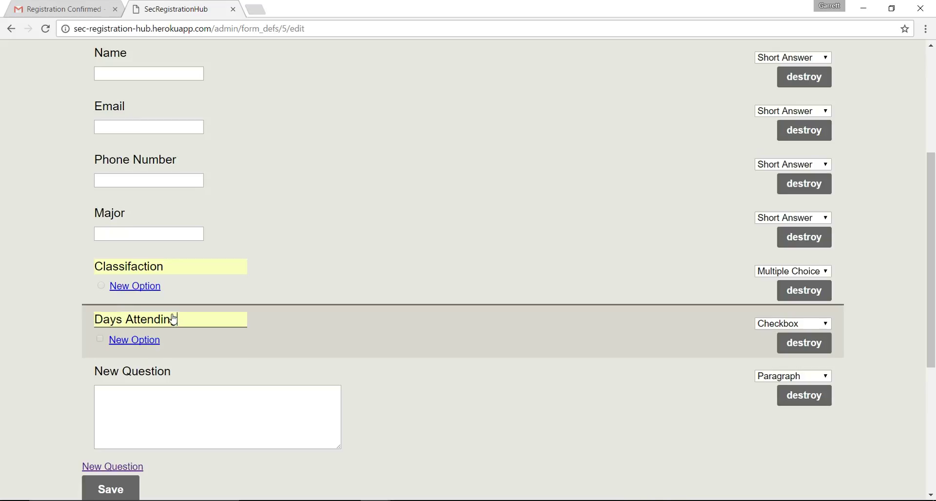
Retitle the Paragraph question 'Essay'
{"action": "left_click", "coordinate": [176, 374]}
{"action": "key", "text": "BackSpace"}
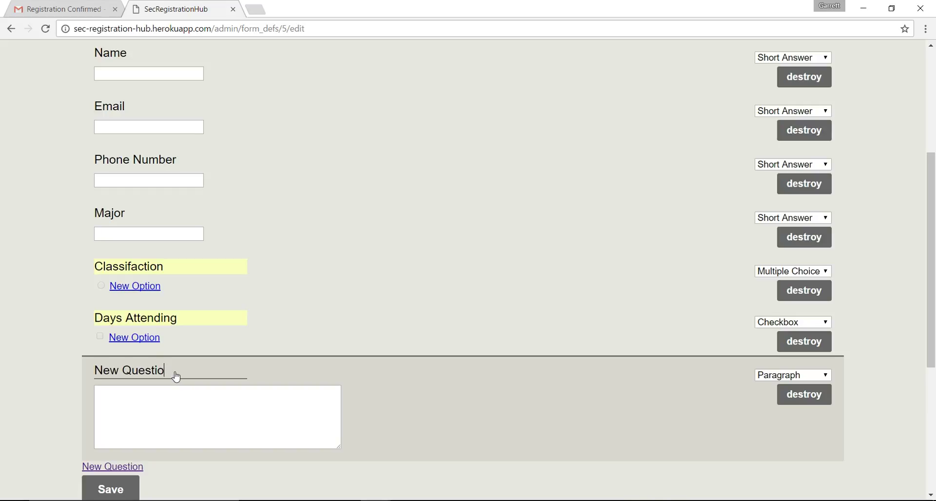
{"action": "key", "text": "BackSpace"}
{"action": "key", "text": "BackSpace"}
{"action": "key", "text": "BackSpace"}
{"action": "key", "text": "BackSpace"}
{"action": "key", "text": "BackSpace"}
{"action": "key", "text": "BackSpace"}
{"action": "key", "text": "BackSpace"}
{"action": "key", "text": "BackSpace"}
{"action": "key", "text": "BackSpace"}
{"action": "key", "text": "BackSpace"}
{"action": "key", "text": "BackSpace"}
{"action": "type", "text": "Essay"}
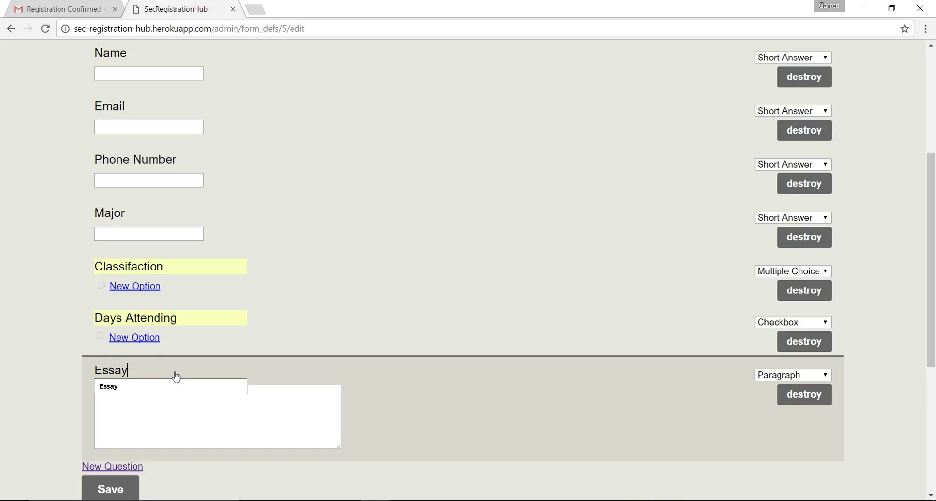
{"action": "left_click", "coordinate": [136, 386]}
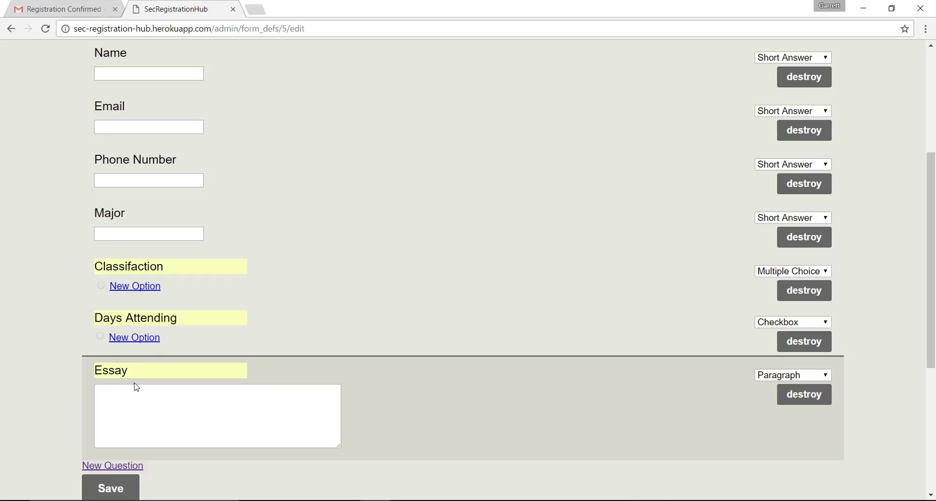
Save the renamed questions and add four answer options to Classifaction
{"action": "left_click", "coordinate": [88, 483]}
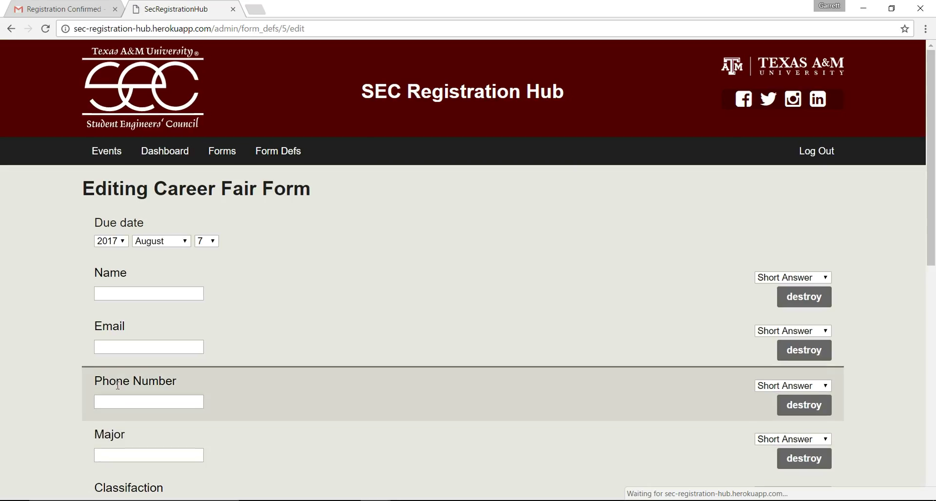
{"action": "scroll", "coordinate": [187, 325], "scroll_direction": "down", "scroll_amount": 4}
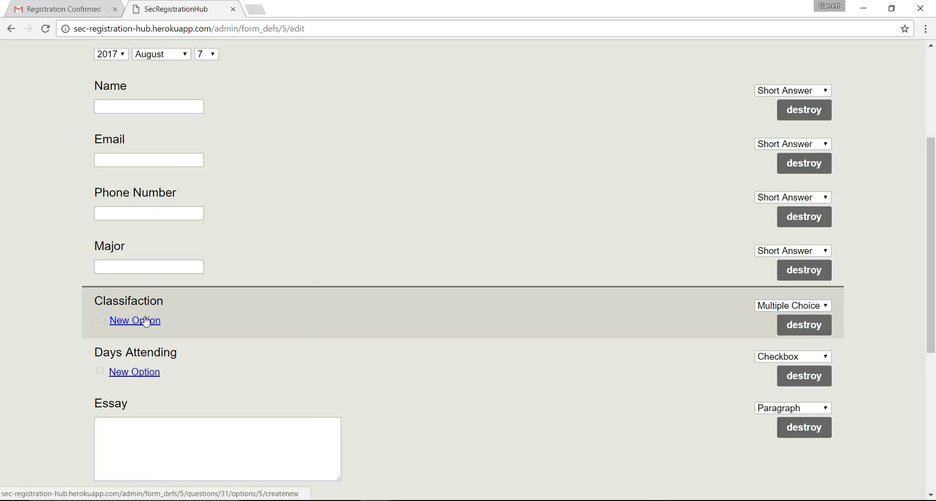
{"action": "left_click", "coordinate": [145, 321]}
{"action": "scroll", "coordinate": [221, 297], "scroll_direction": "down", "scroll_amount": 6}
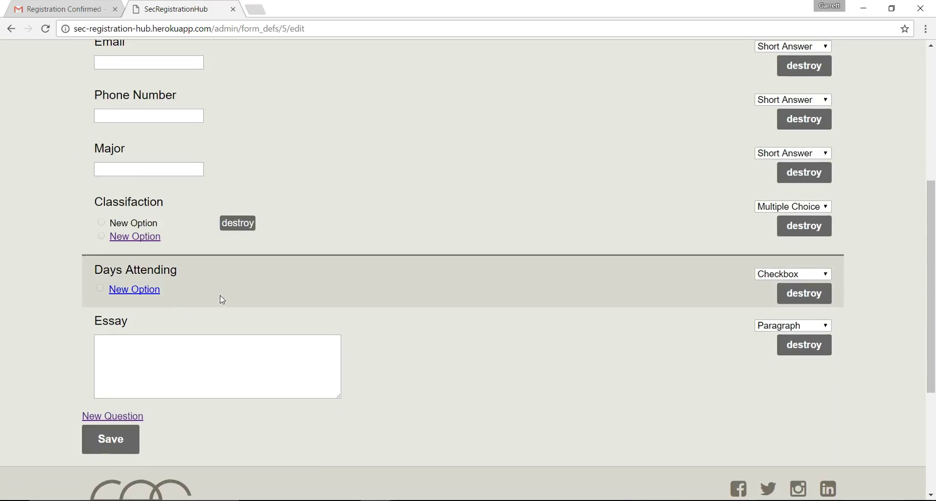
{"action": "left_click", "coordinate": [148, 239]}
{"action": "scroll", "coordinate": [147, 273], "scroll_direction": "down", "scroll_amount": 4}
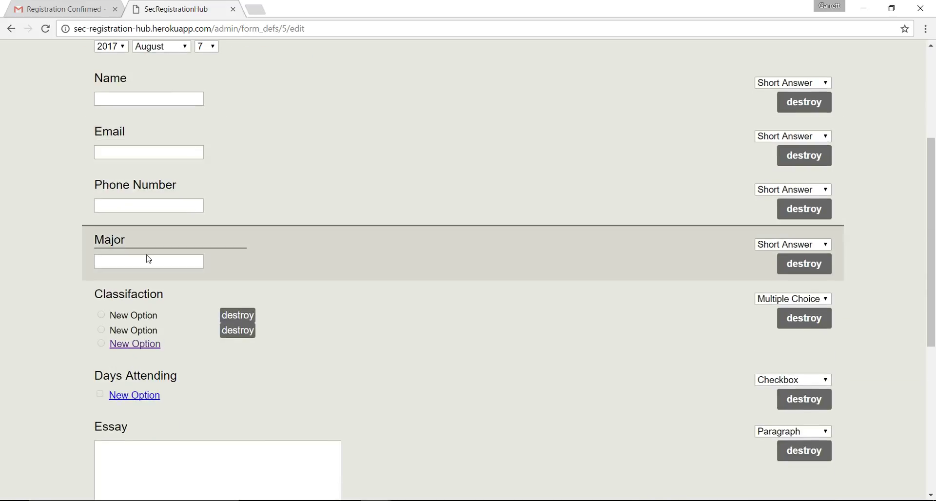
{"action": "right_click", "coordinate": [144, 349]}
{"action": "left_click", "coordinate": [138, 345]}
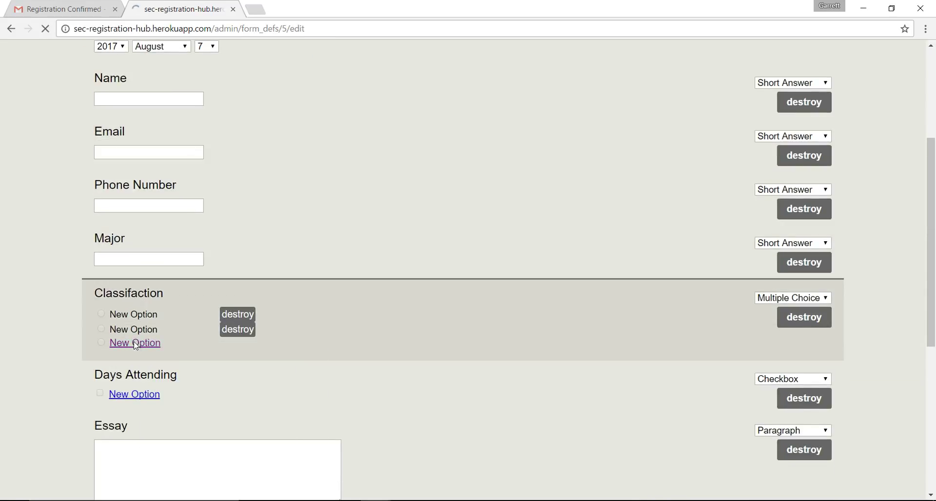
{"action": "scroll", "coordinate": [136, 347], "scroll_direction": "down", "scroll_amount": 5}
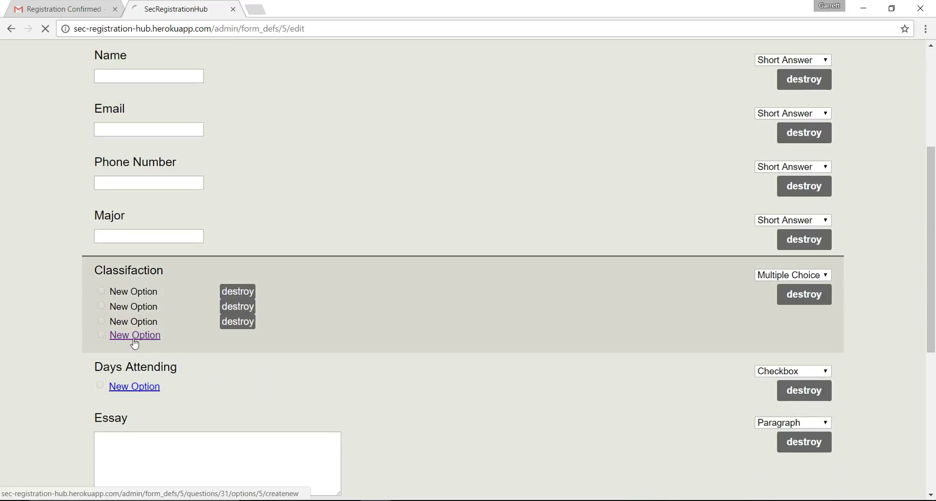
{"action": "left_click", "coordinate": [134, 335]}
{"action": "scroll", "coordinate": [123, 341], "scroll_direction": "down", "scroll_amount": 5}
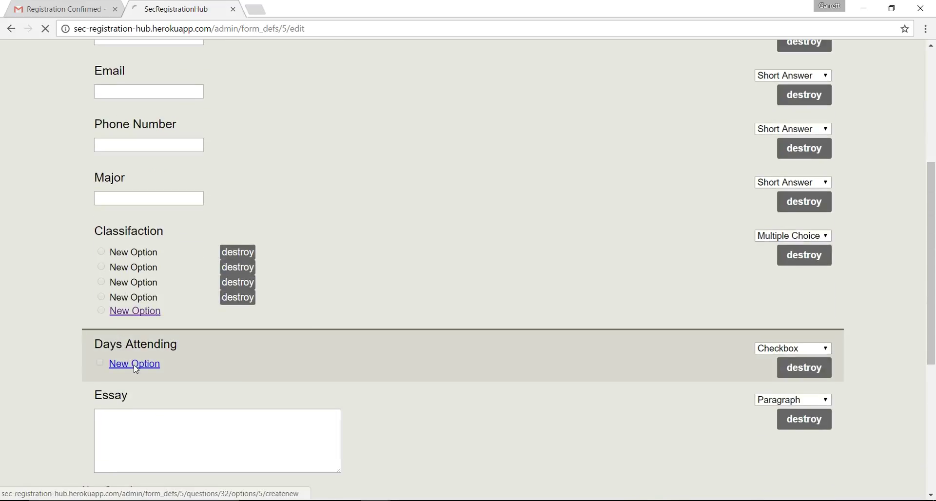
Add two answer options to Days Attending
{"action": "left_click", "coordinate": [135, 369]}
{"action": "scroll", "coordinate": [136, 369], "scroll_direction": "down", "scroll_amount": 6}
{"action": "left_click", "coordinate": [138, 335]}
{"action": "scroll", "coordinate": [138, 335], "scroll_direction": "down", "scroll_amount": 4}
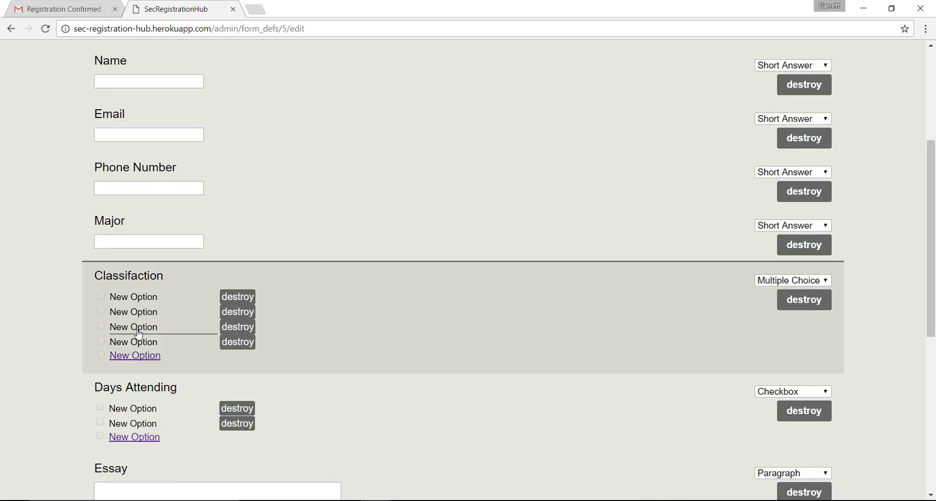
Label the Classifaction options Freshman, Sophmore, Junio and Senior
{"action": "left_click", "coordinate": [165, 332]}
{"action": "key", "text": "BackSpace"}
{"action": "key", "text": "BackSpace"}
{"action": "key", "text": "BackSpace"}
{"action": "key", "text": "BackSpace"}
{"action": "key", "text": "BackSpace"}
{"action": "key", "text": "BackSpace"}
{"action": "key", "text": "BackSpace"}
{"action": "key", "text": "BackSpace"}
{"action": "key", "text": "BackSpace"}
{"action": "key", "text": "BackSpace"}
{"action": "type", "text": "Junio"}
{"action": "key", "text": "Tab"}
{"action": "key", "text": "Tab"}
{"action": "type", "text": "Senior"}
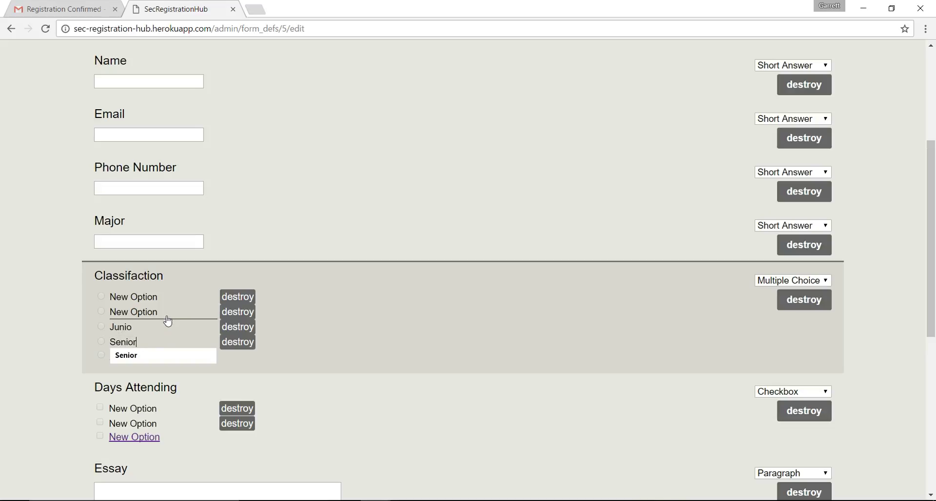
{"action": "left_click", "coordinate": [168, 320]}
{"action": "key", "text": "BackSpace"}
{"action": "key", "text": "BackSpace"}
{"action": "key", "text": "BackSpace"}
{"action": "key", "text": "BackSpace"}
{"action": "key", "text": "BackSpace"}
{"action": "key", "text": "BackSpace"}
{"action": "key", "text": "BackSpace"}
{"action": "key", "text": "BackSpace"}
{"action": "key", "text": "BackSpace"}
{"action": "key", "text": "BackSpace"}
{"action": "type", "text": "So"}
{"action": "left_click", "coordinate": [168, 320]}
{"action": "left_click_drag", "start_coordinate": [171, 298], "coordinate": [92, 294]}
{"action": "type", "text": "Fre"}
{"action": "left_click", "coordinate": [122, 310]}
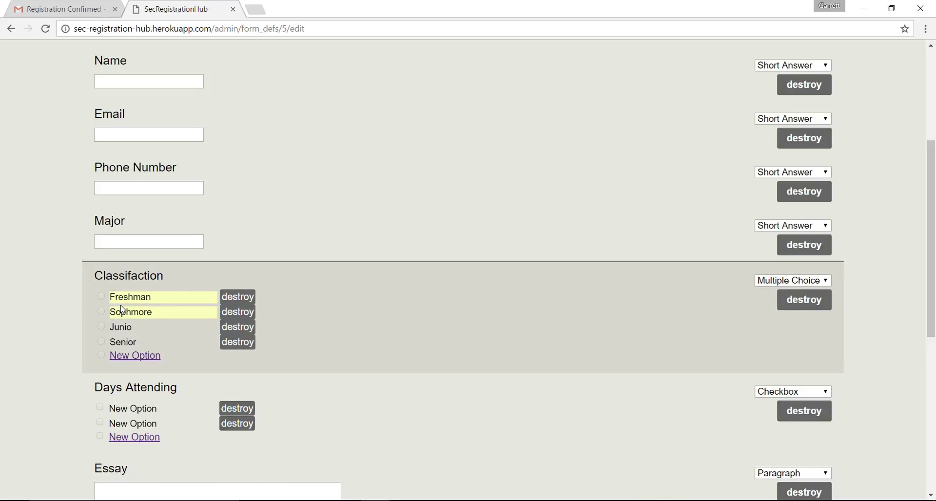
Label the Days Attending options Tuesday and Wednesday
{"action": "left_click", "coordinate": [184, 413]}
{"action": "key", "text": "BackSpace"}
{"action": "key", "text": "BackSpace"}
{"action": "key", "text": "BackSpace"}
{"action": "key", "text": "BackSpace"}
{"action": "key", "text": "BackSpace"}
{"action": "key", "text": "BackSpace"}
{"action": "key", "text": "BackSpace"}
{"action": "key", "text": "BackSpace"}
{"action": "key", "text": "BackSpace"}
{"action": "key", "text": "BackSpace"}
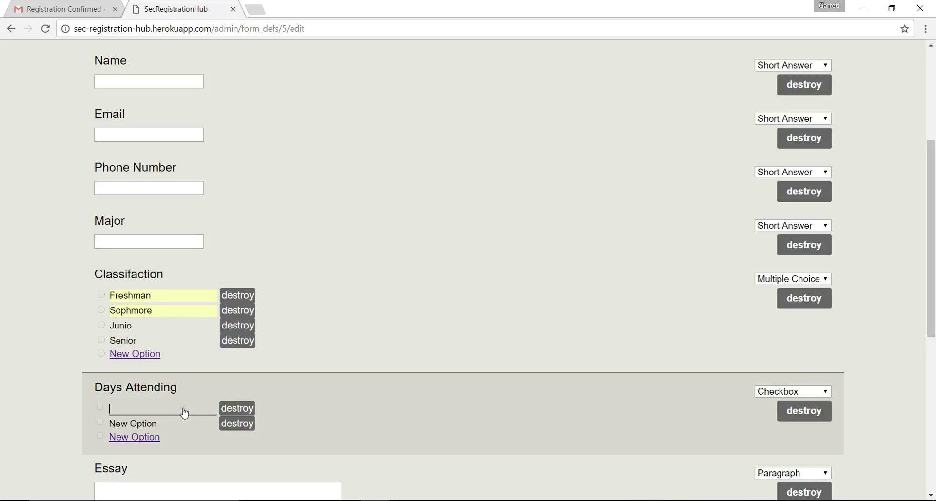
{"action": "type", "text": "Tue"}
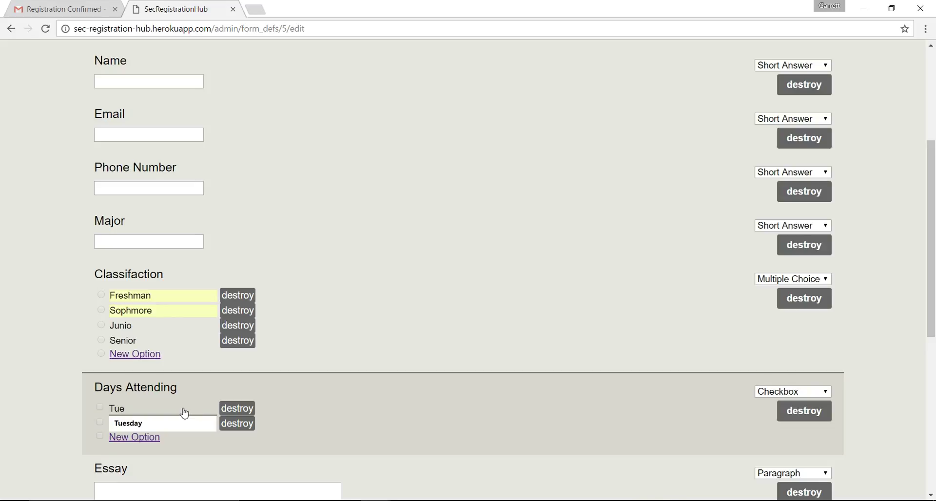
{"action": "key", "text": "Down"}
{"action": "key", "text": "Return"}
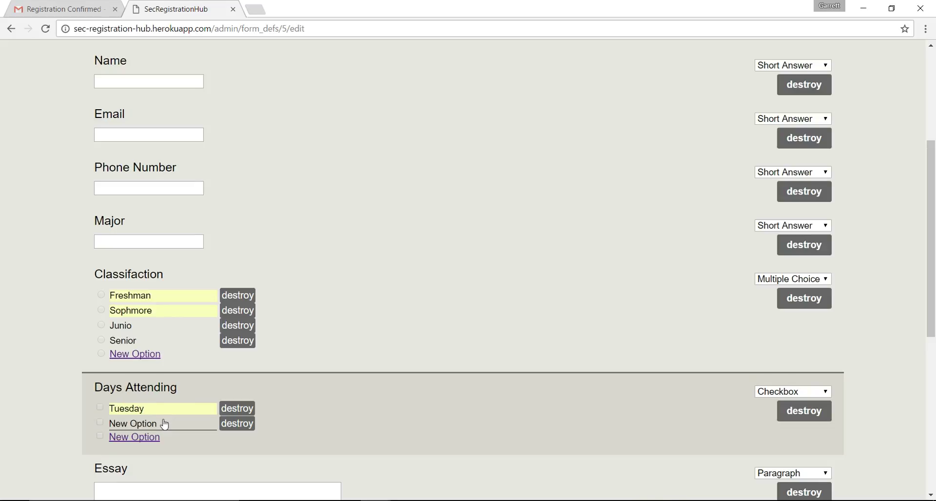
{"action": "left_click", "coordinate": [165, 424]}
{"action": "key", "text": "BackSpace"}
{"action": "key", "text": "BackSpace"}
{"action": "key", "text": "BackSpace"}
{"action": "key", "text": "BackSpace"}
{"action": "key", "text": "BackSpace"}
{"action": "key", "text": "BackSpace"}
{"action": "key", "text": "BackSpace"}
{"action": "key", "text": "BackSpace"}
{"action": "key", "text": "BackSpace"}
{"action": "key", "text": "BackSpace"}
{"action": "type", "text": "Wed"}
{"action": "key", "text": "Down"}
{"action": "key", "text": "Return"}
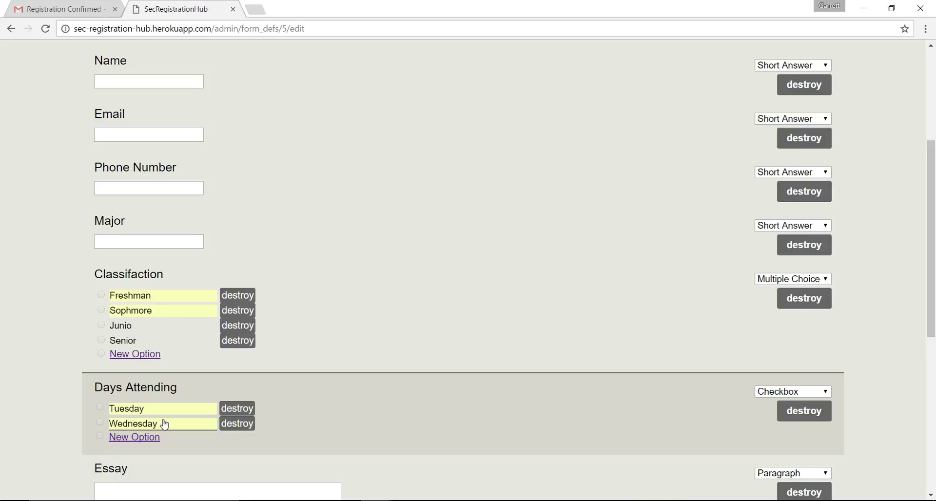
{"action": "scroll", "coordinate": [165, 425], "scroll_direction": "down", "scroll_amount": 5}
{"action": "scroll", "coordinate": [165, 424], "scroll_direction": "down", "scroll_amount": 1}
Save the labelled answer options and log out of the admin account
{"action": "left_click", "coordinate": [109, 317]}
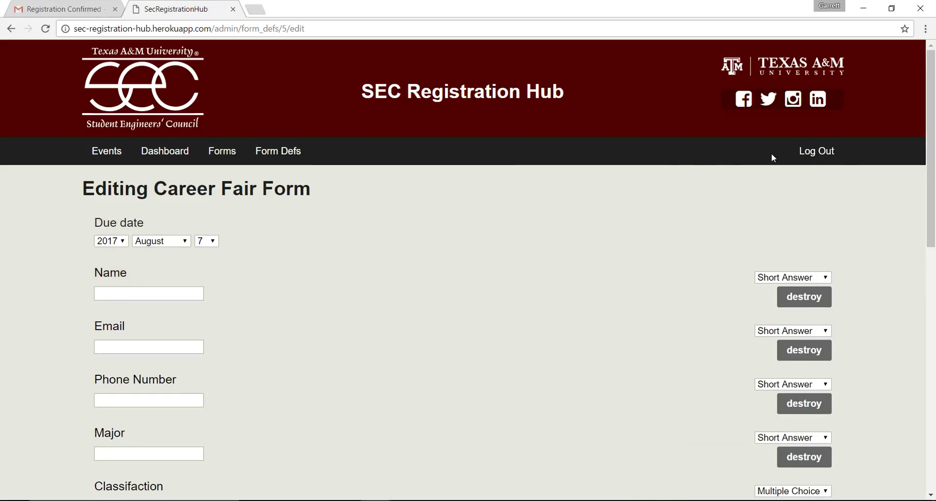
{"action": "left_click", "coordinate": [793, 151]}
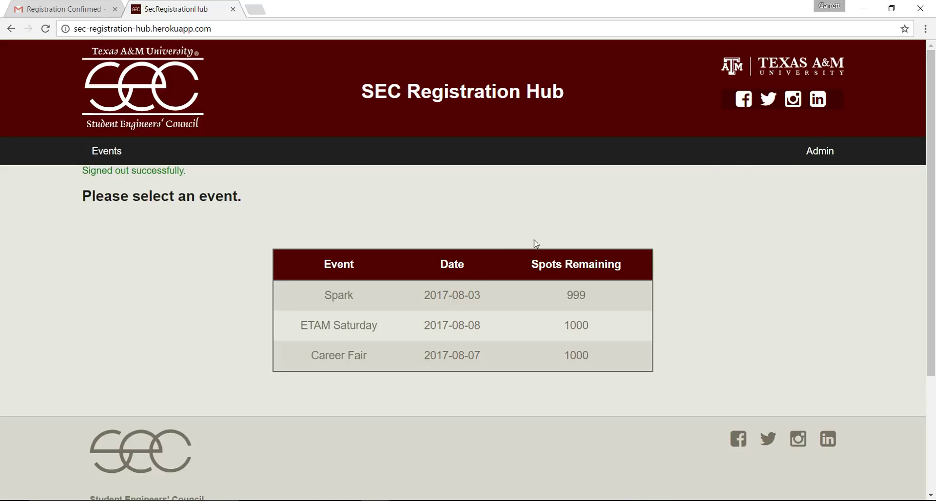
Open Career Fair registration and enter the registrant's name, email, phone, and Computer Science major
{"action": "left_click", "coordinate": [396, 354]}
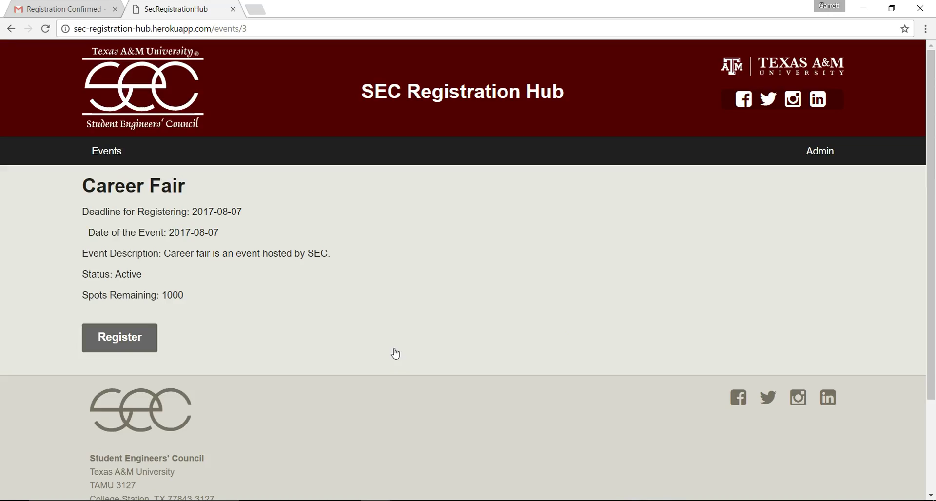
{"action": "left_click", "coordinate": [91, 336]}
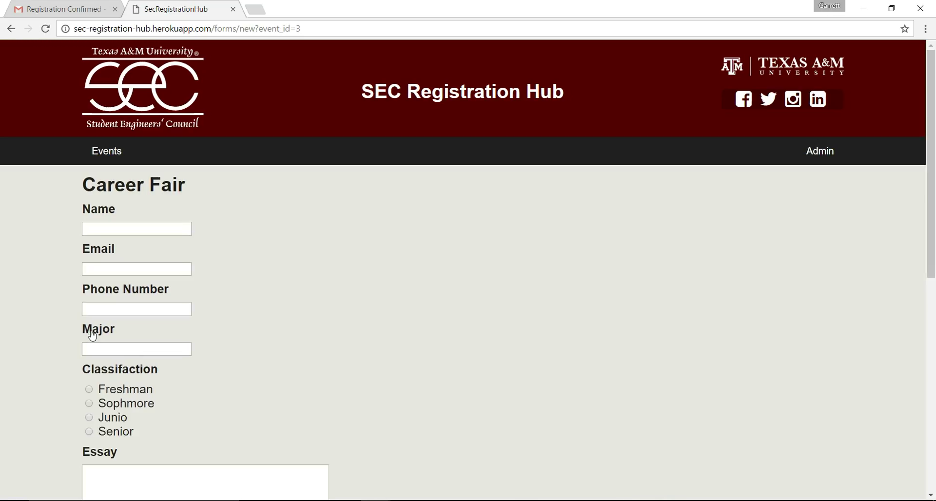
{"action": "left_click", "coordinate": [121, 232]}
{"action": "type", "text": "Garrett"}
{"action": "key", "text": "Tab"}
{"action": "type", "text": "jares"}
{"action": "key", "text": "Down"}
{"action": "key", "text": "Tab"}
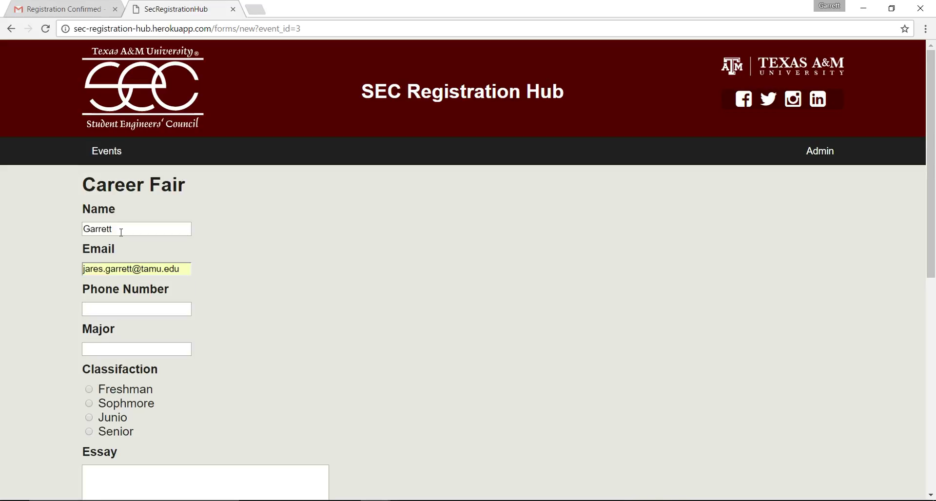
{"action": "type", "text": "123456"}
{"action": "key", "text": "Tab"}
{"action": "type", "text": "Compu"}
{"action": "key", "text": "Down"}
{"action": "key", "text": "Return"}
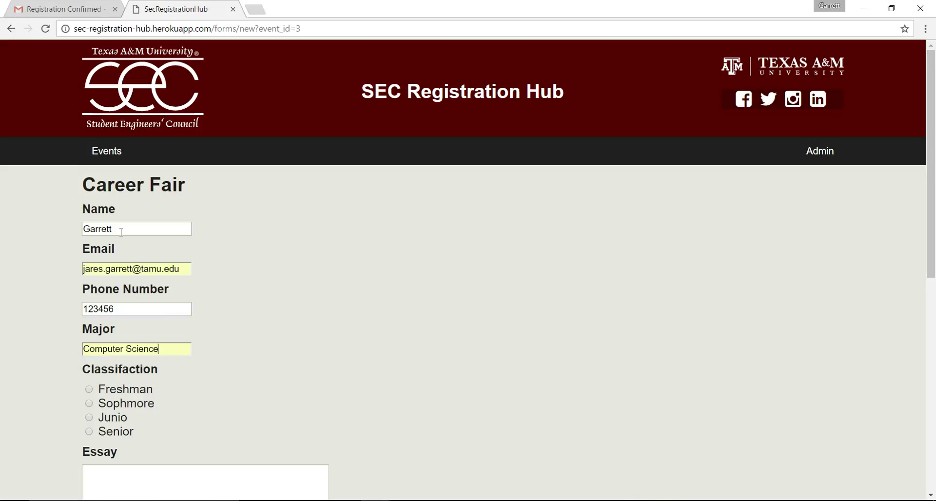
Choose Senior, answer the essay 'Essay answer.', tick Tuesday and Wednesday, and submit
{"action": "scroll", "coordinate": [136, 324], "scroll_direction": "down", "scroll_amount": 3}
{"action": "left_click", "coordinate": [88, 275]}
{"action": "left_click", "coordinate": [143, 341]}
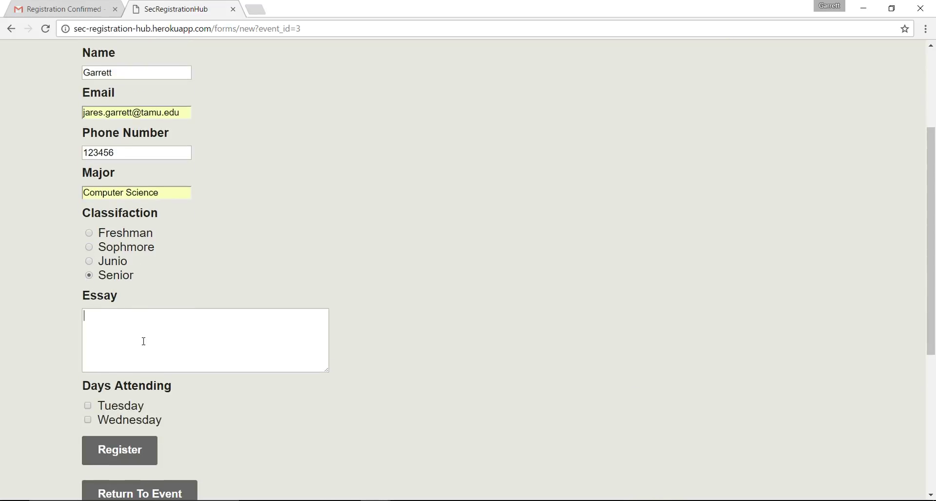
{"action": "type", "text": "Essay answer."}
{"action": "left_click", "coordinate": [87, 406]}
{"action": "left_click", "coordinate": [88, 420]}
{"action": "scroll", "coordinate": [173, 432], "scroll_direction": "down", "scroll_amount": 1}
{"action": "scroll", "coordinate": [173, 432], "scroll_direction": "down", "scroll_amount": 2}
{"action": "left_click", "coordinate": [149, 379]}
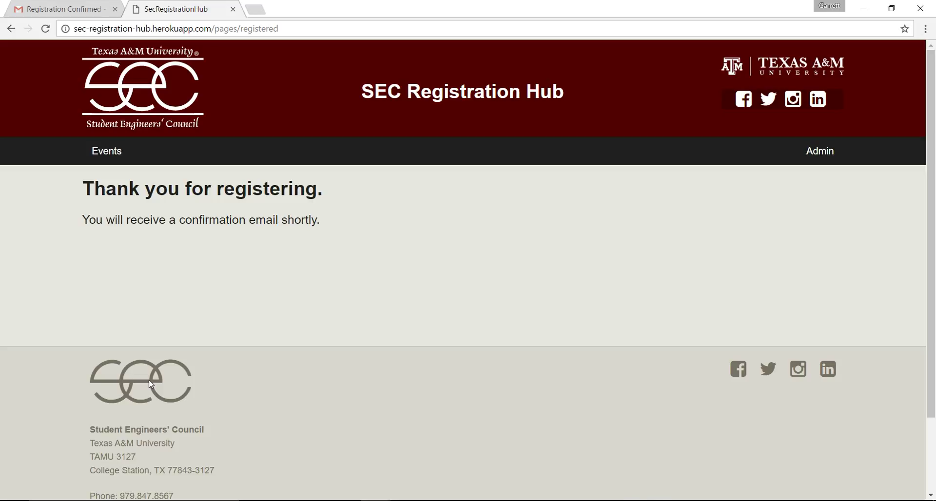
Read the Career Fair confirmation email in Gmail, then return to the hub's Events list
{"action": "key", "text": "ctrl+1"}
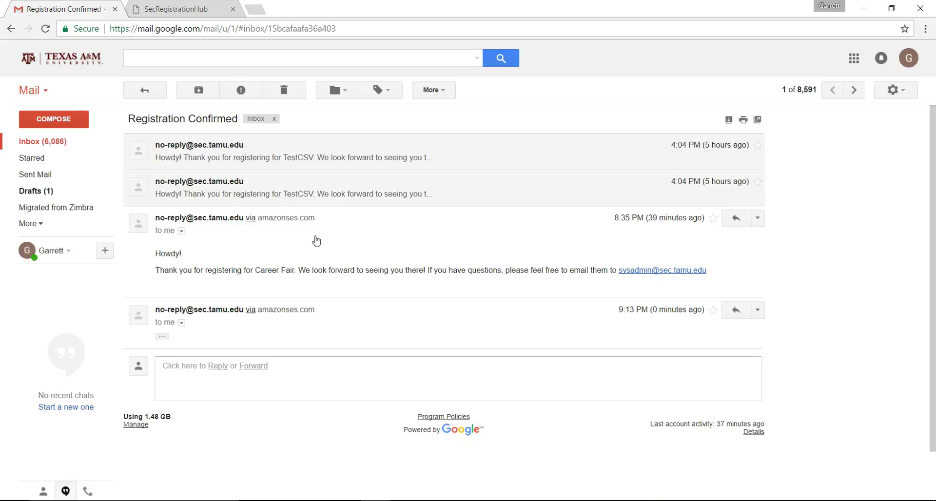
{"action": "left_click", "coordinate": [153, 5]}
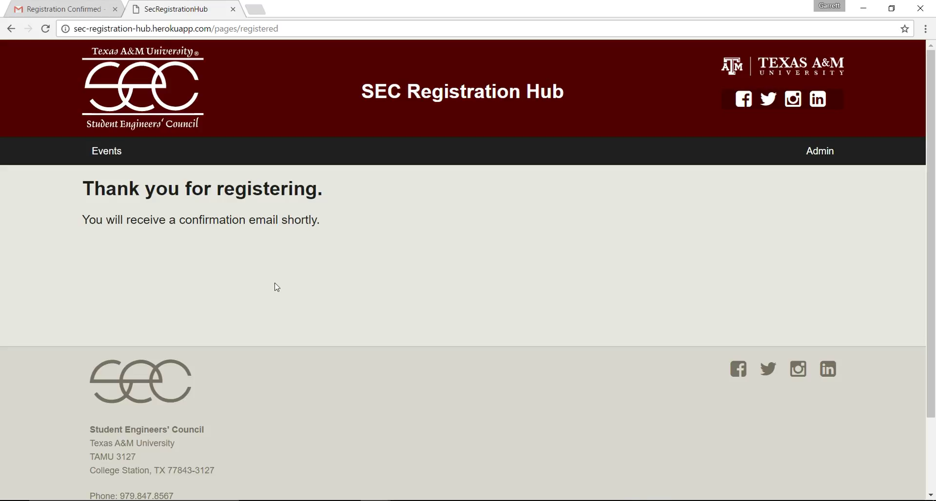
{"action": "left_click", "coordinate": [113, 149]}
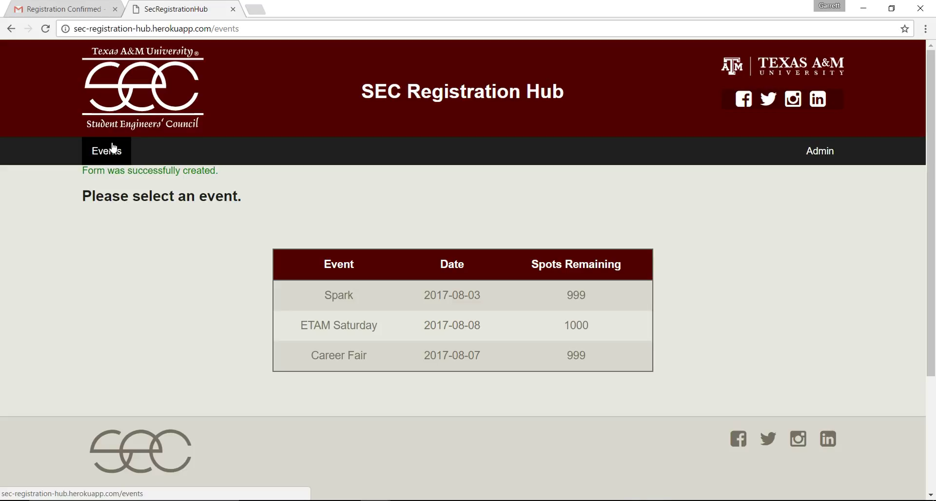
Sign in as administrator using the suggested admin email and password, then open the Career Fair event's dashboard
{"action": "left_click", "coordinate": [815, 164]}
{"action": "type", "text": "ad"}
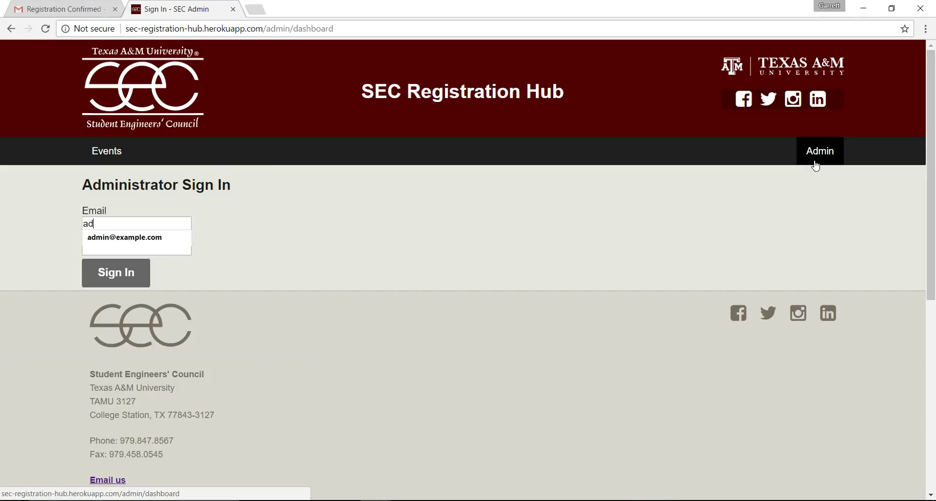
{"action": "key", "text": "Down"}
{"action": "key", "text": "Tab"}
{"action": "type", "text": "password"}
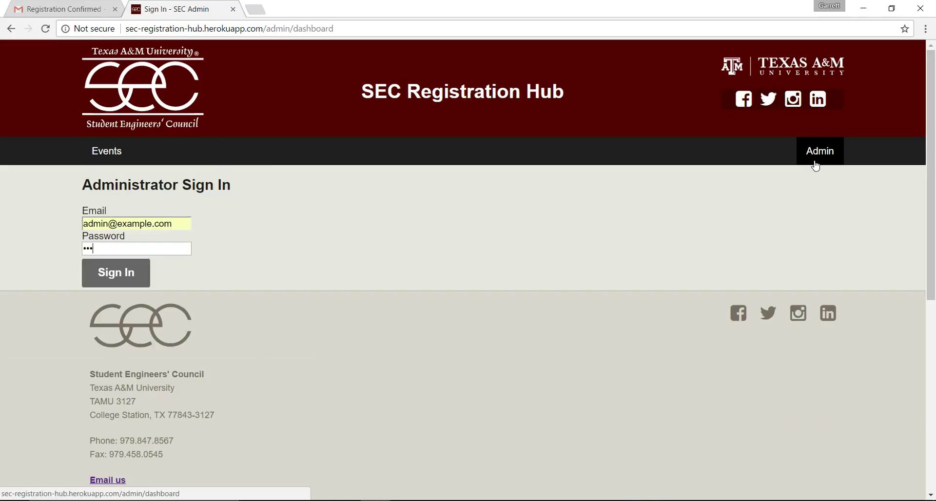
{"action": "key", "text": "Return"}
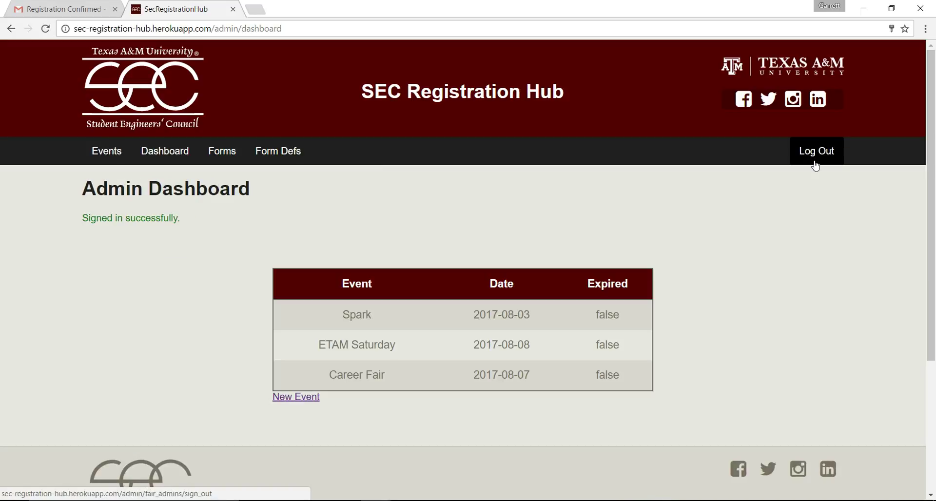
{"action": "left_click", "coordinate": [447, 376]}
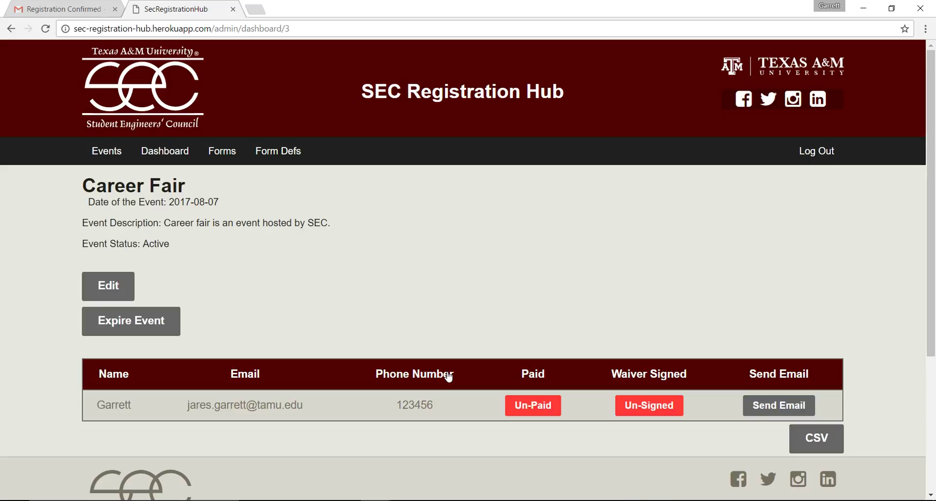
Flip the registrant to Paid and Signed, revert both to Un-Paid and Un-Signed, then email them
{"action": "left_click", "coordinate": [537, 408]}
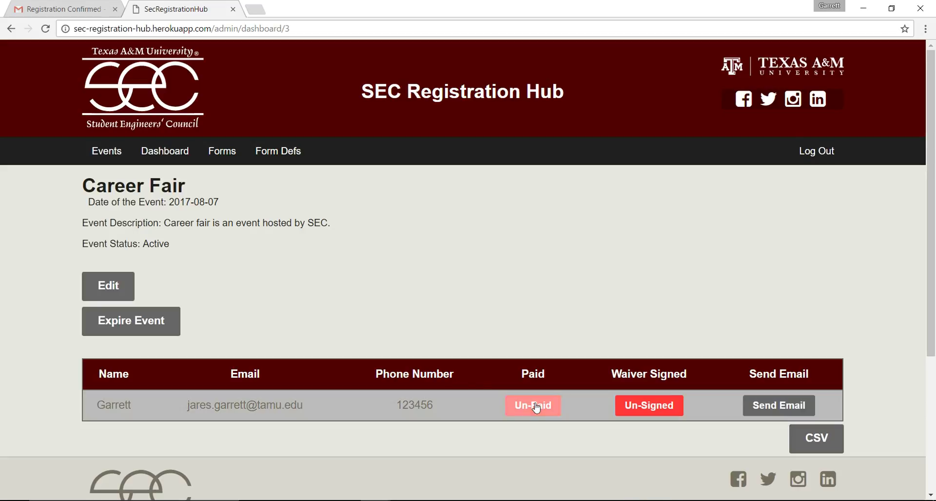
{"action": "right_click", "coordinate": [537, 407]}
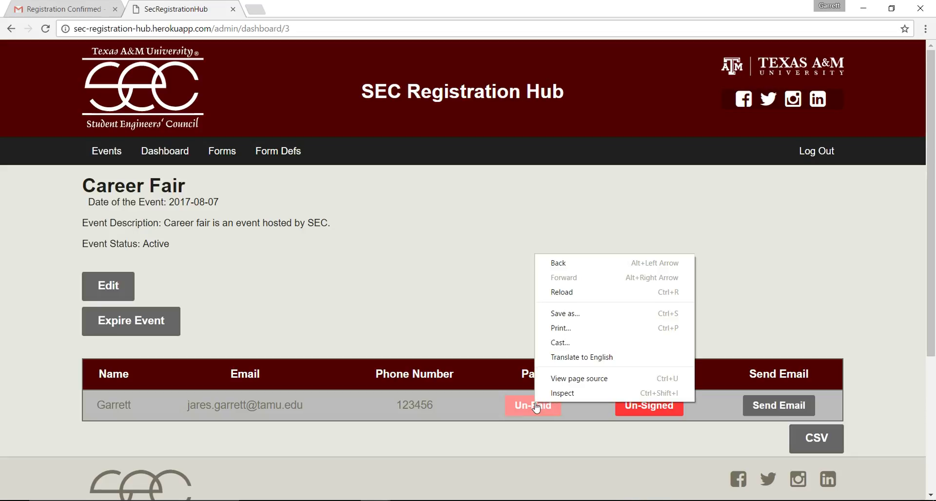
{"action": "left_click", "coordinate": [536, 408]}
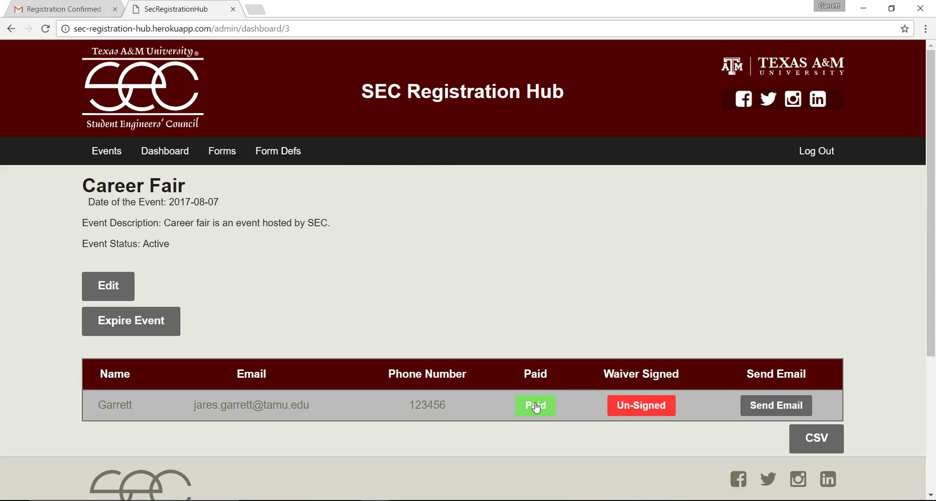
{"action": "left_click", "coordinate": [537, 408]}
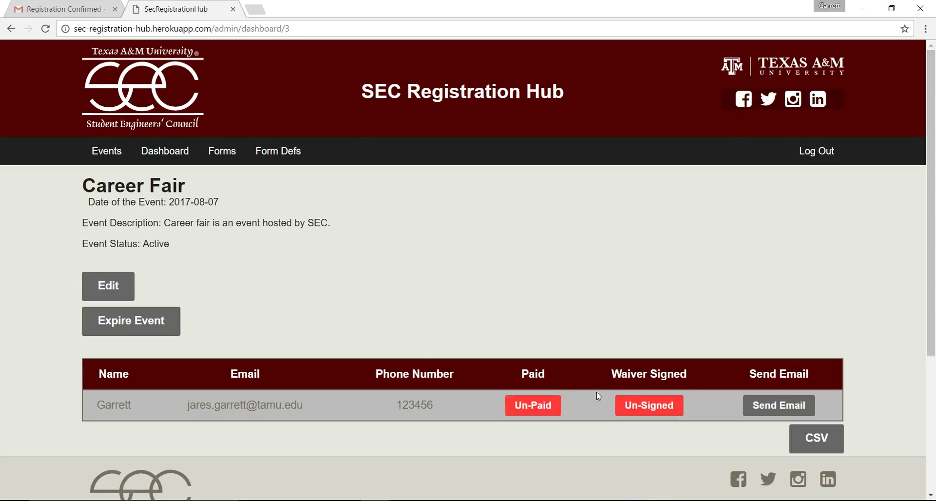
{"action": "left_click", "coordinate": [642, 405]}
{"action": "left_click", "coordinate": [642, 405]}
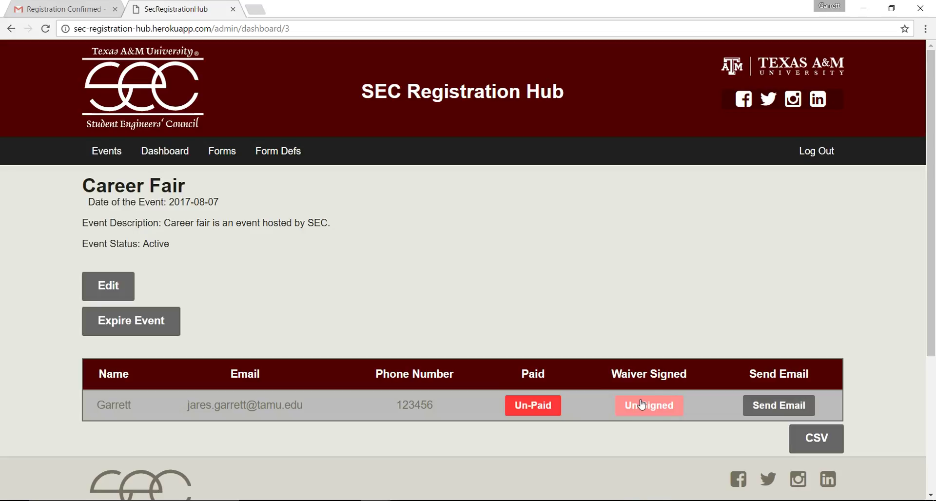
{"action": "left_click", "coordinate": [776, 404]}
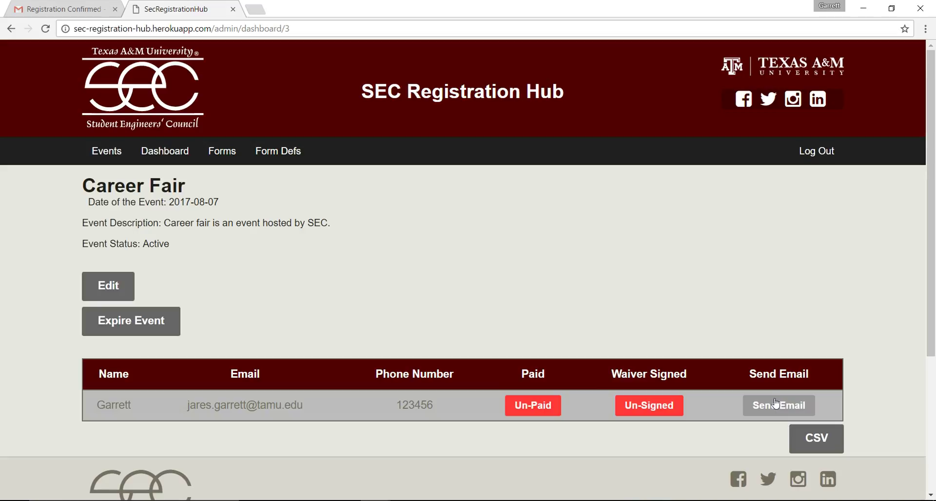
Download the Career Fair registrations as export (12).csv and open it in Excel
{"action": "left_click", "coordinate": [806, 442]}
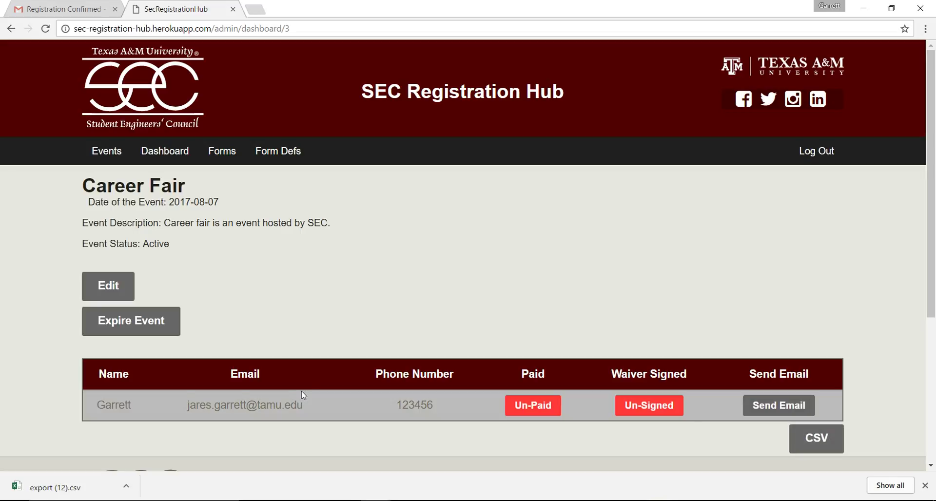
{"action": "left_click", "coordinate": [71, 487]}
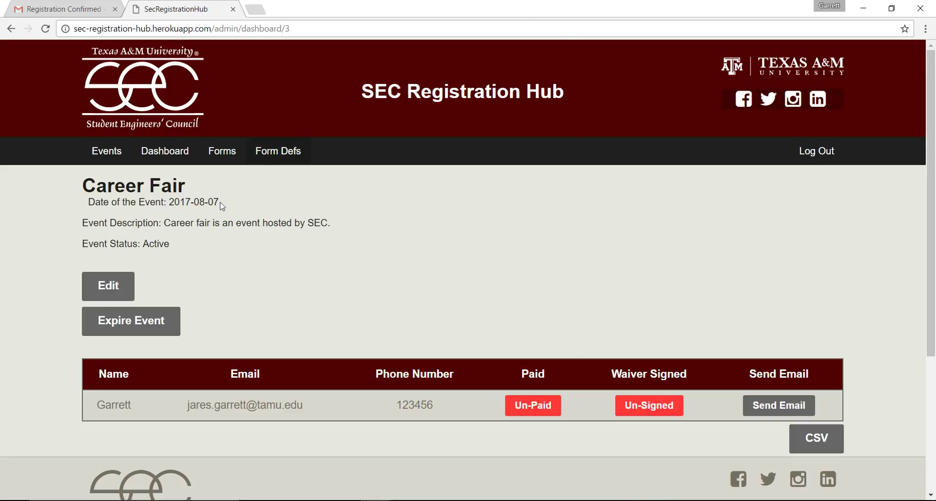
Expire the Career Fair event and log out of the admin account
{"action": "left_click", "coordinate": [147, 320]}
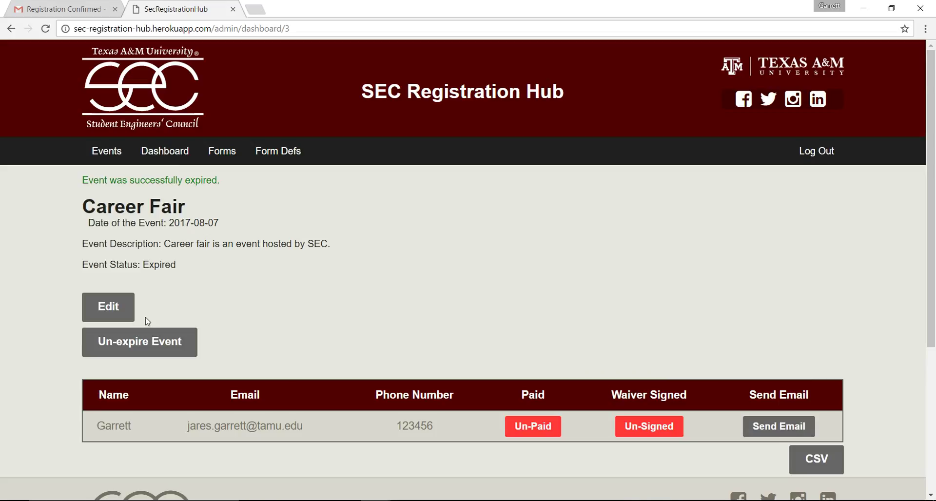
{"action": "left_click", "coordinate": [822, 152]}
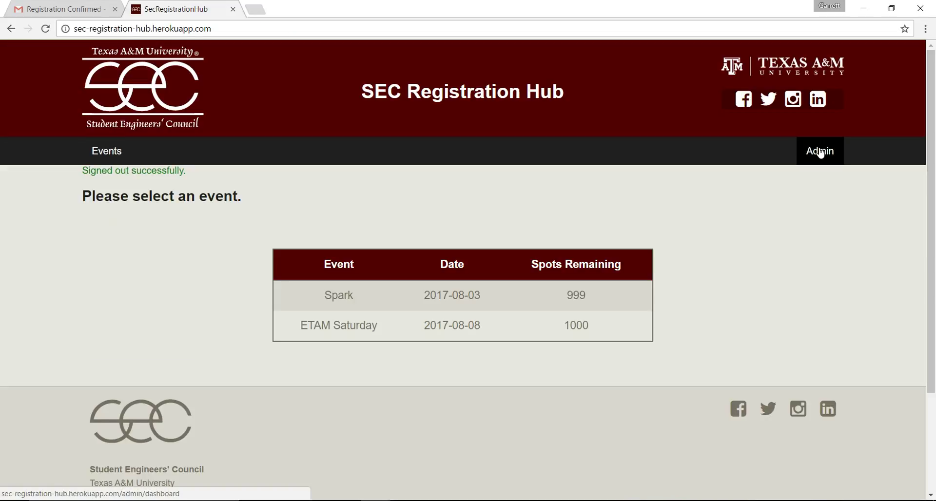